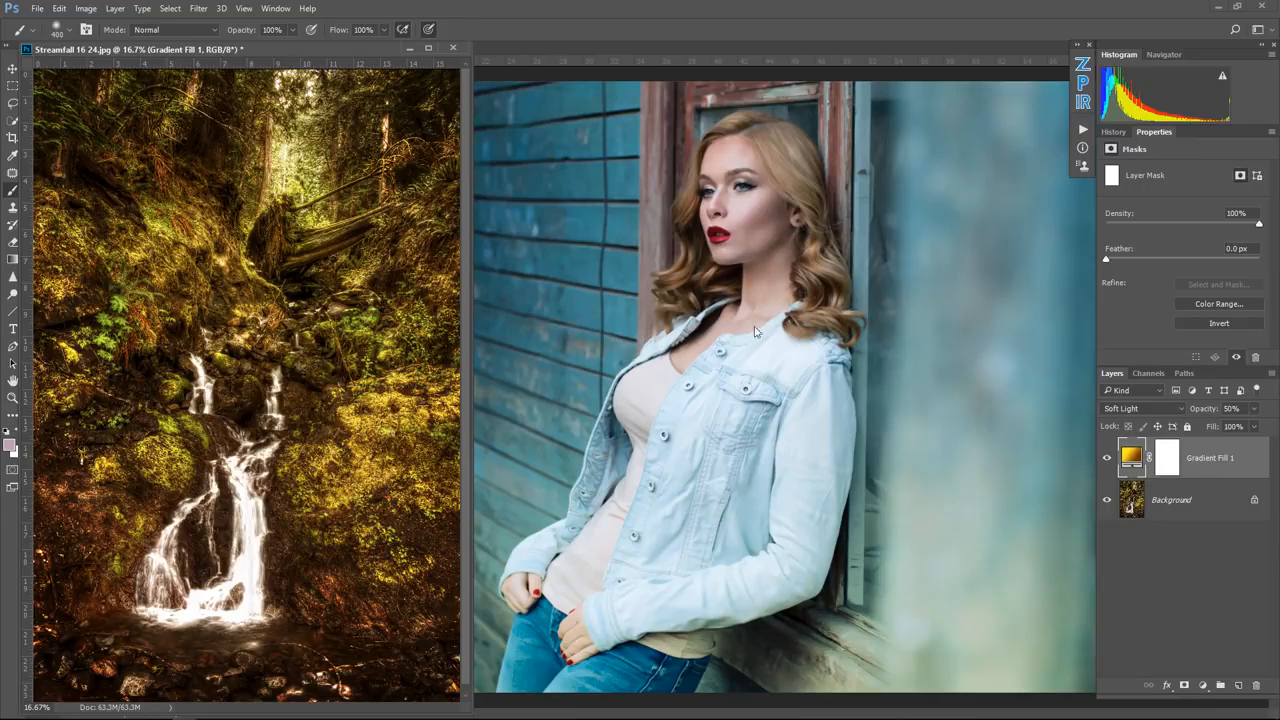
Step: Toggle the gradient fill layer's visibility in both example documents to compare the image with and without it
left_click(1107, 459)
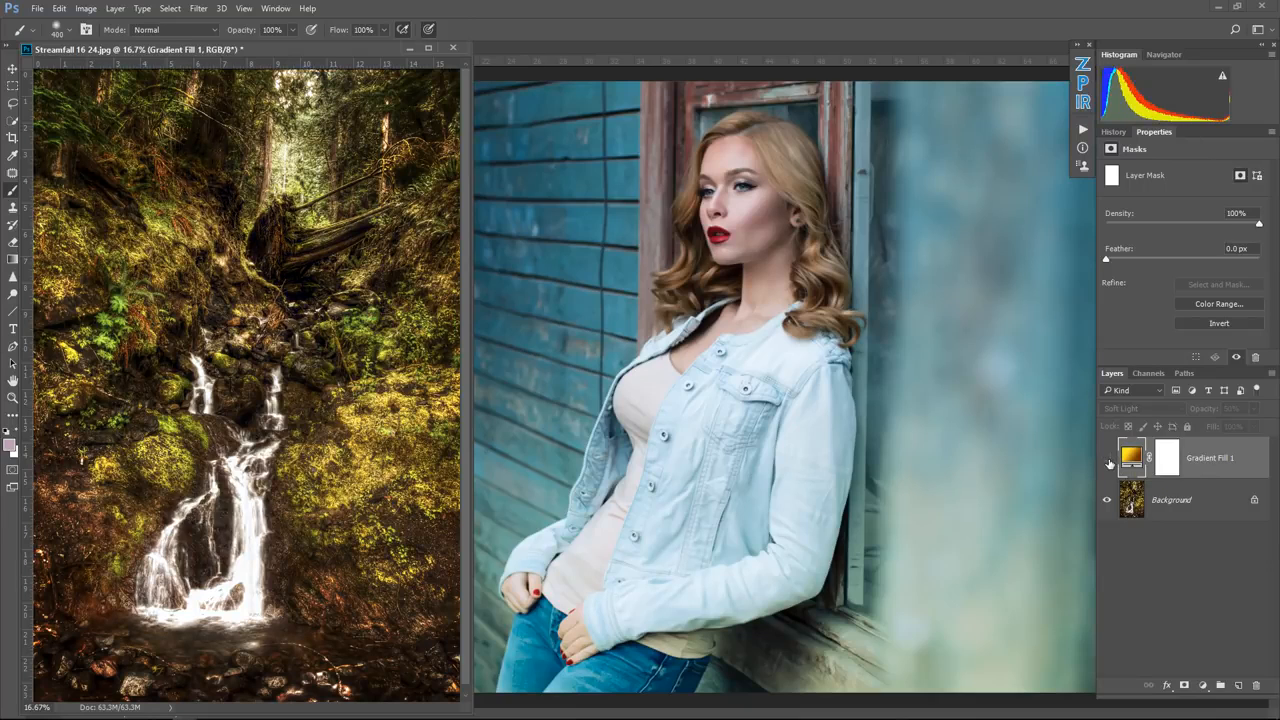
left_click(1107, 459)
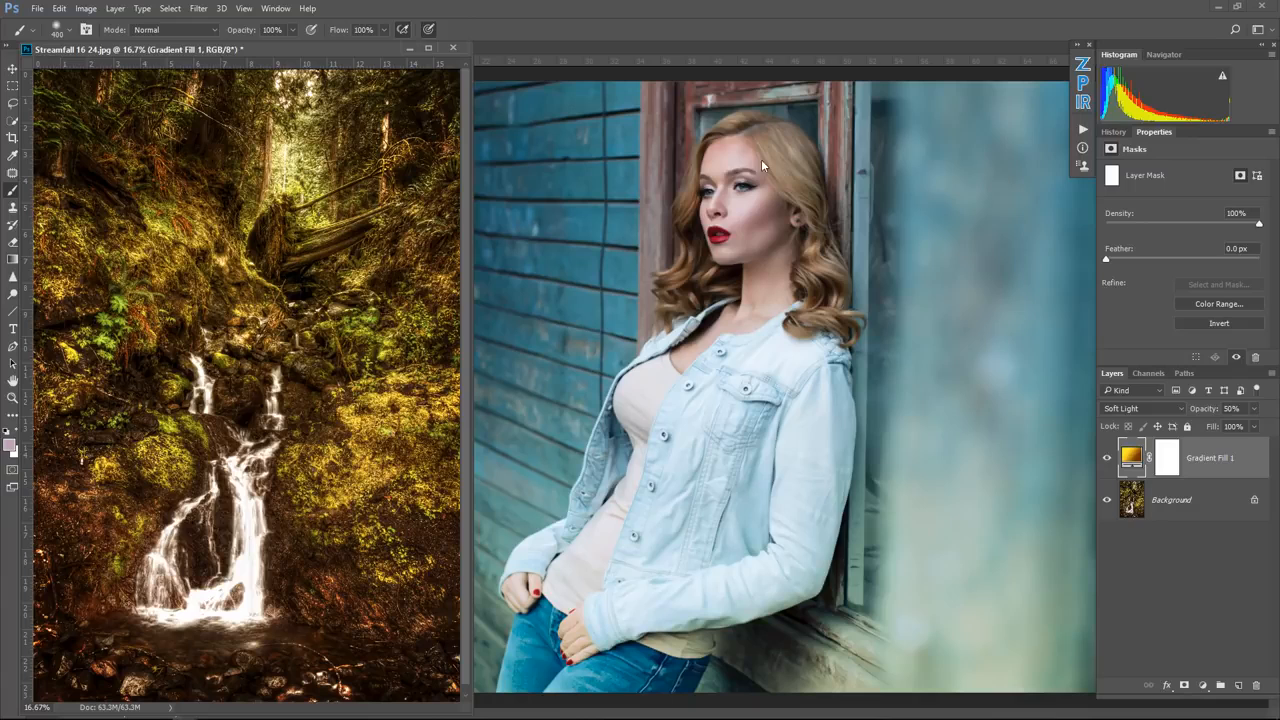
left_click(621, 47)
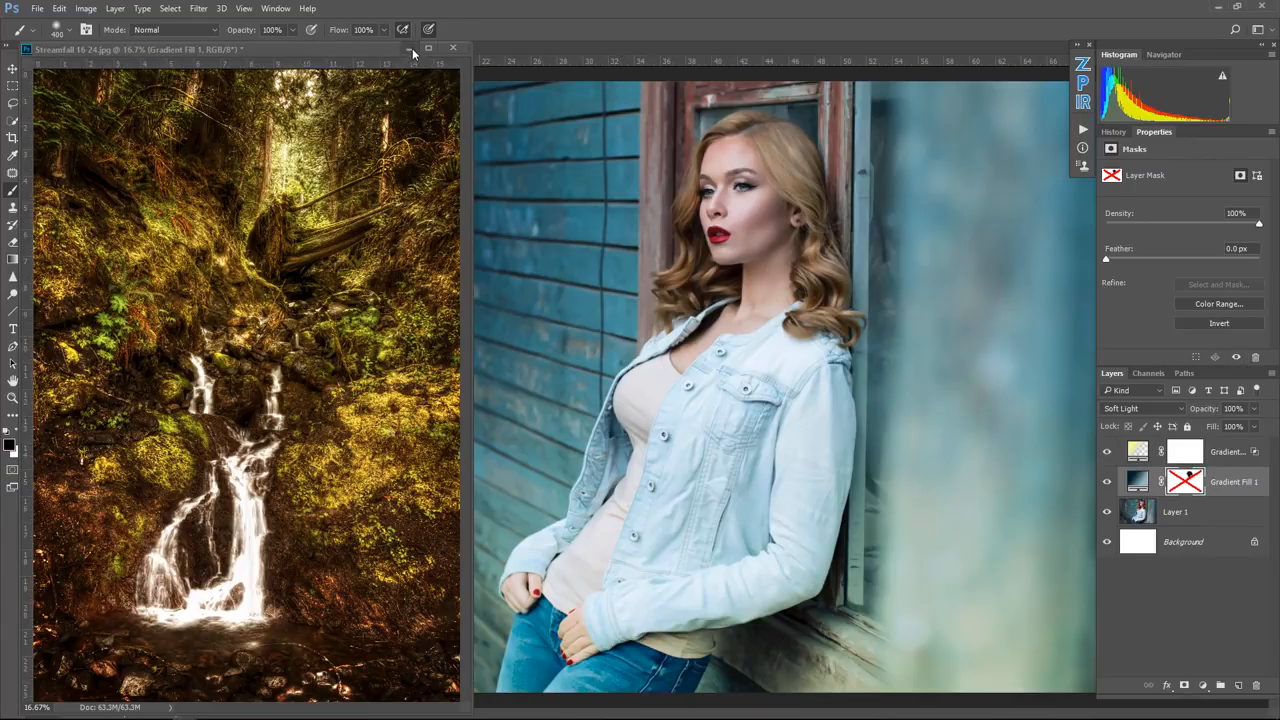
left_click(411, 48)
left_click(1107, 482)
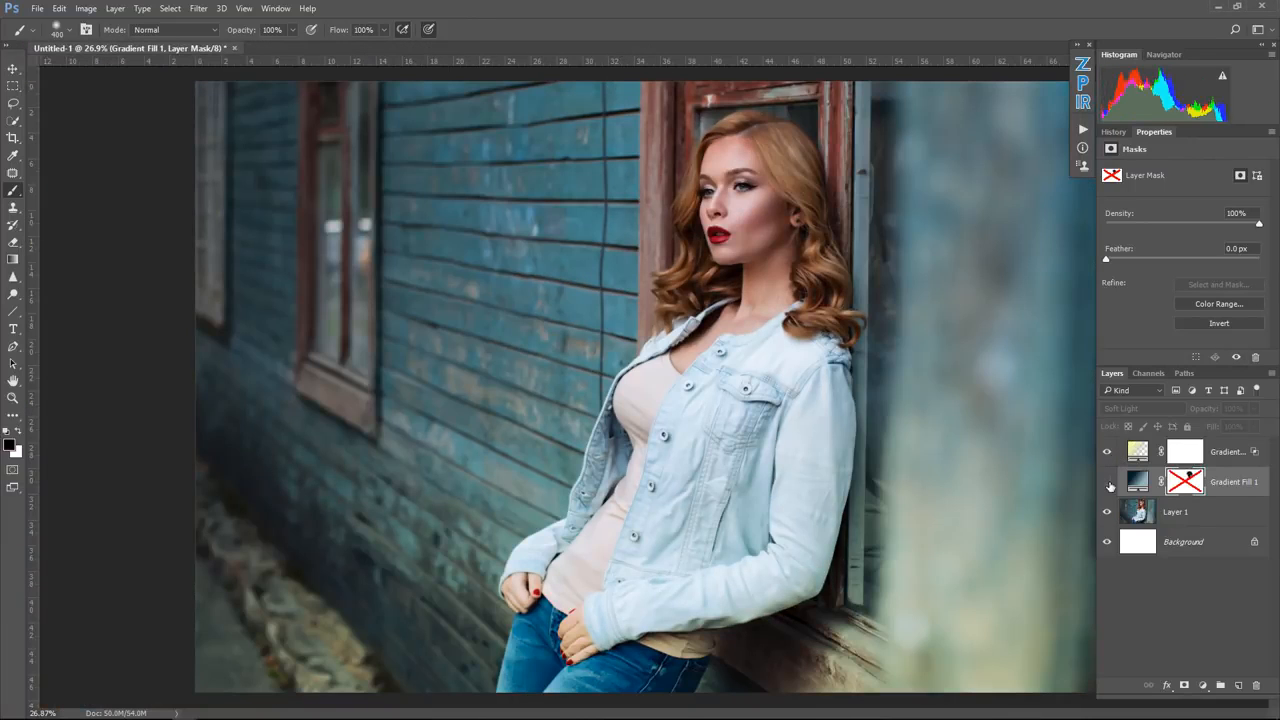
left_click(1107, 482)
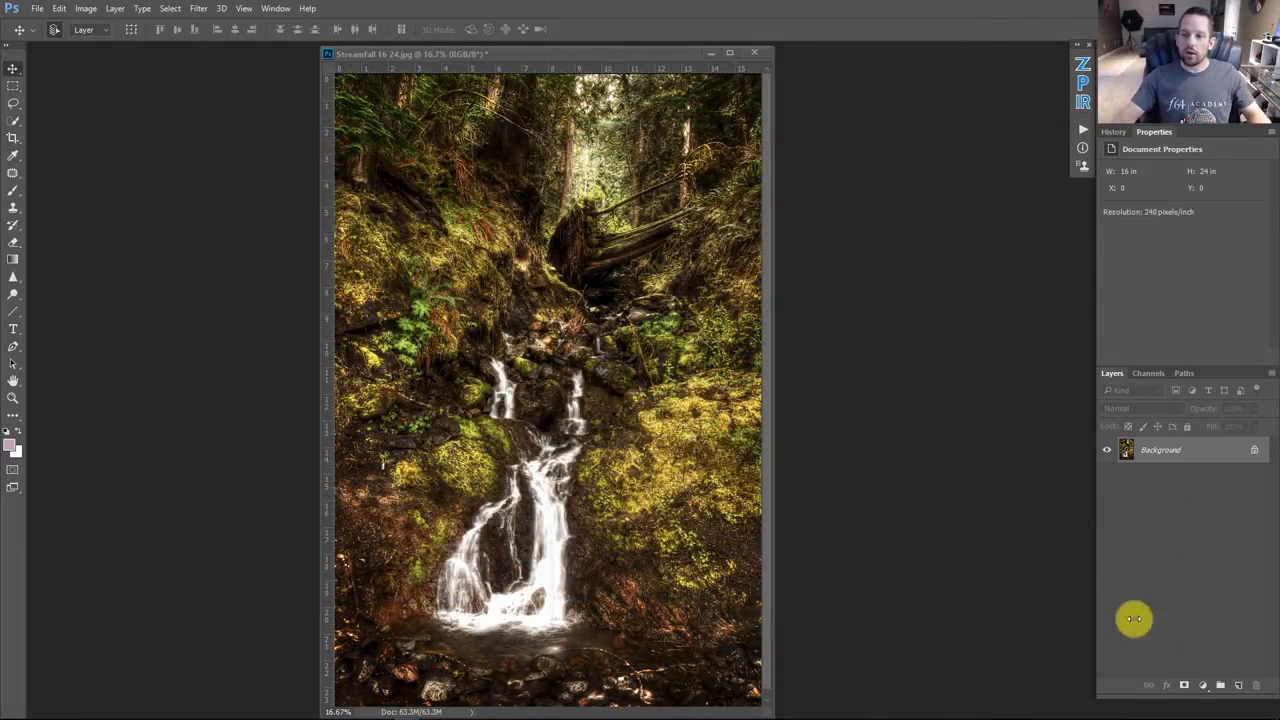
Step: Switch the Layers panel to medium thumbnails
right_click(1165, 558)
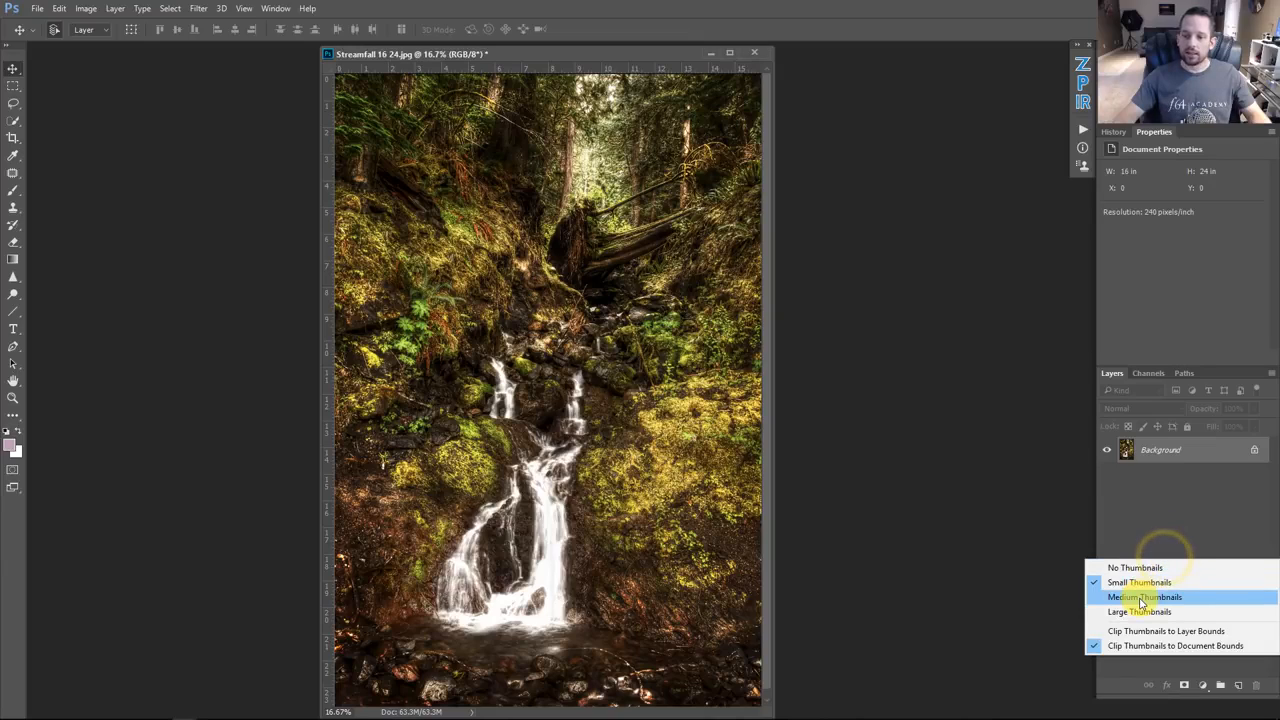
left_click(1141, 598)
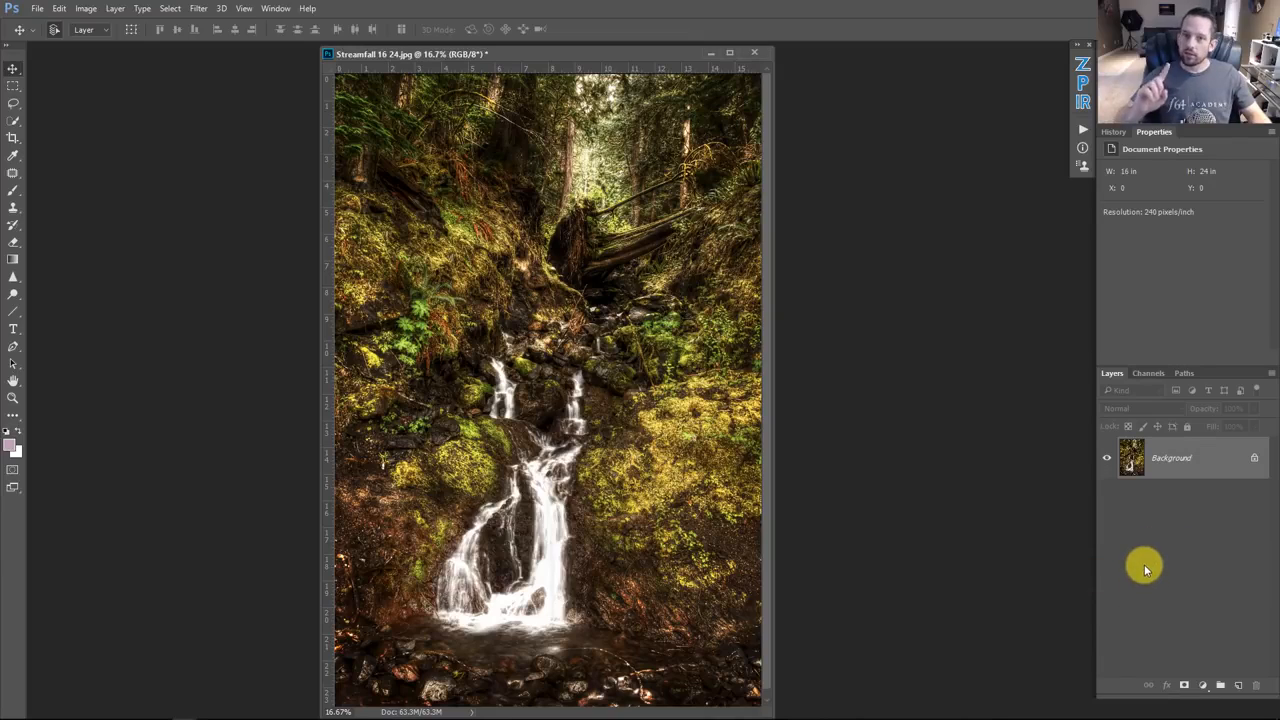
Step: Add a Gradient fill layer, set its style to Radial, and move the gradient's center up above the waterfall
left_click(1200, 685)
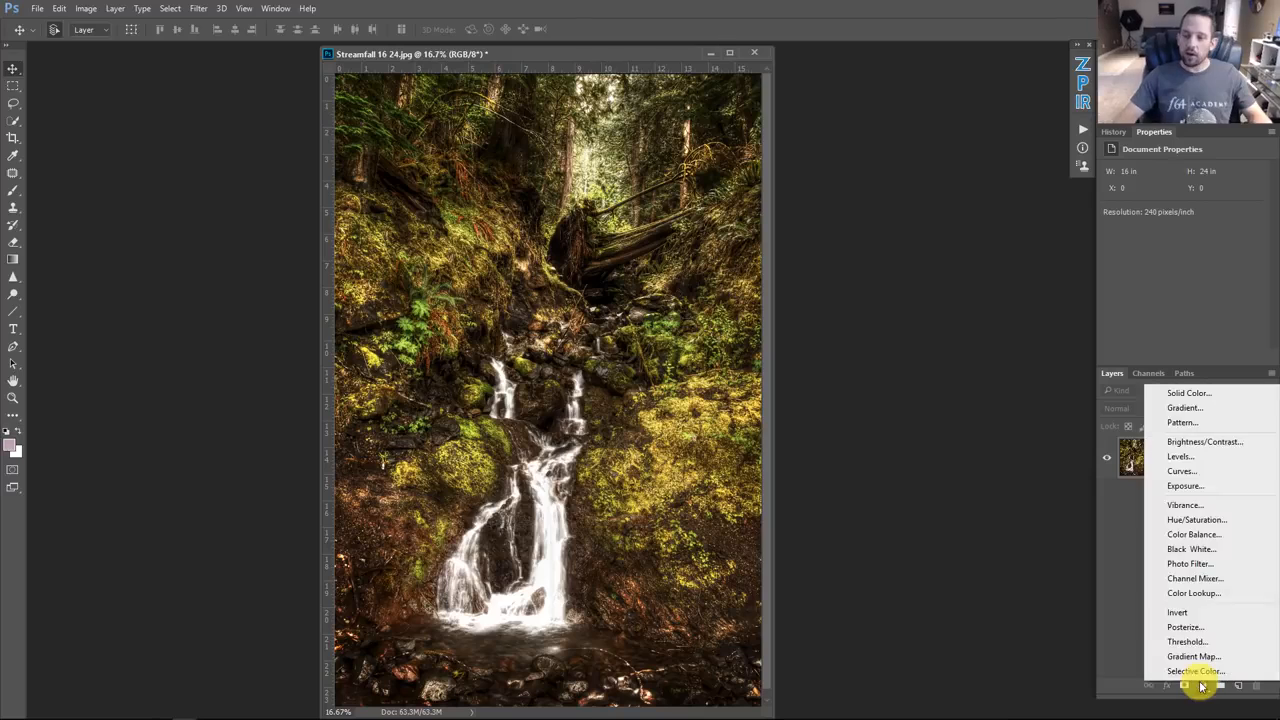
left_click(1184, 414)
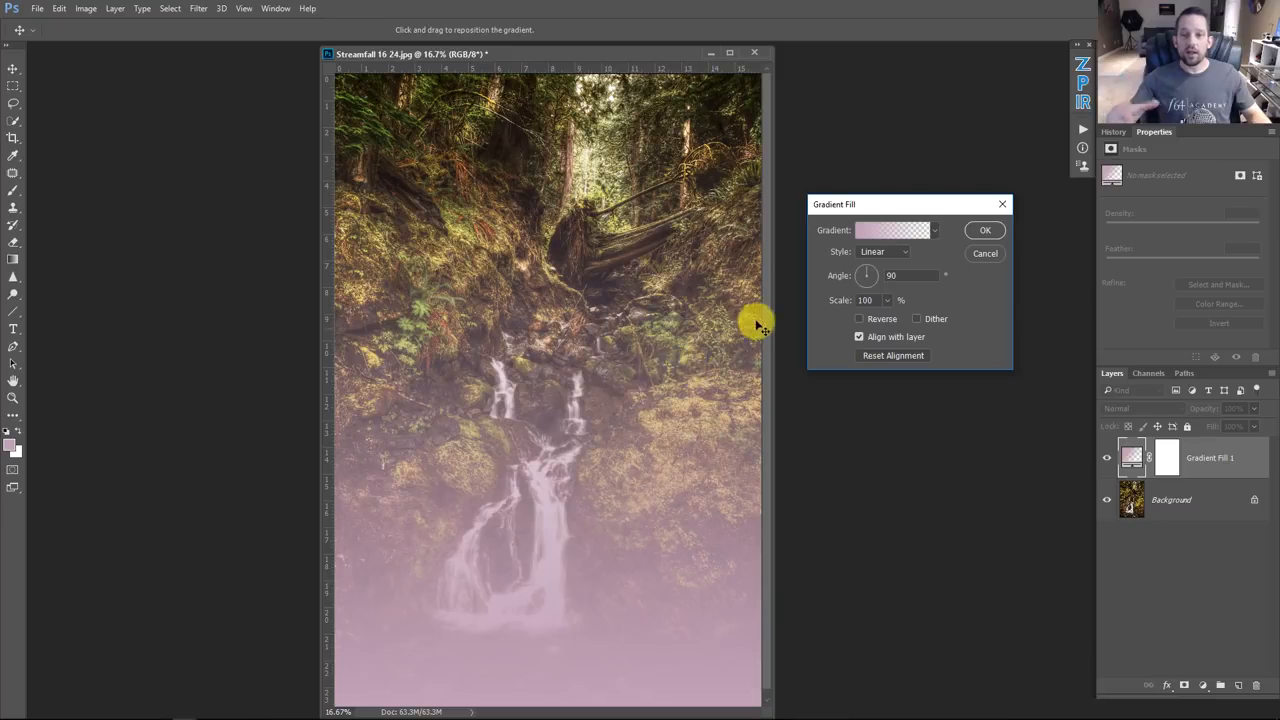
left_click(881, 258)
left_click(872, 278)
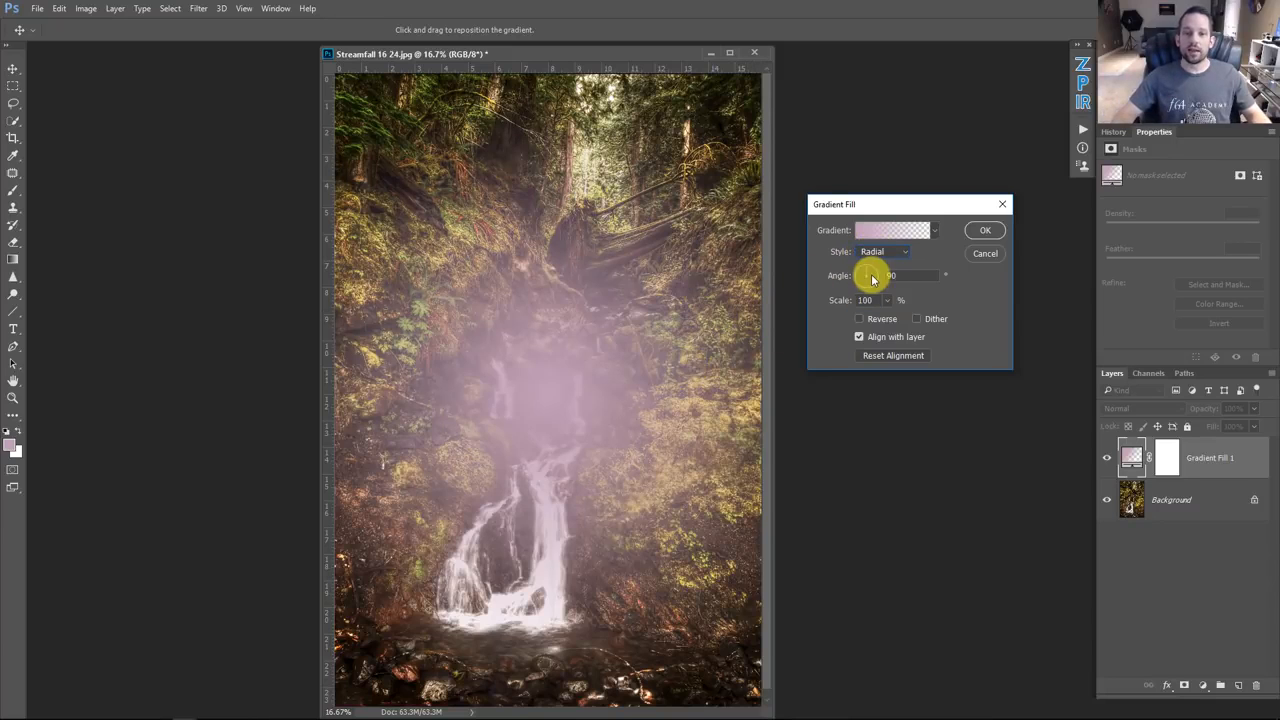
left_click_drag(558, 340, 580, 305)
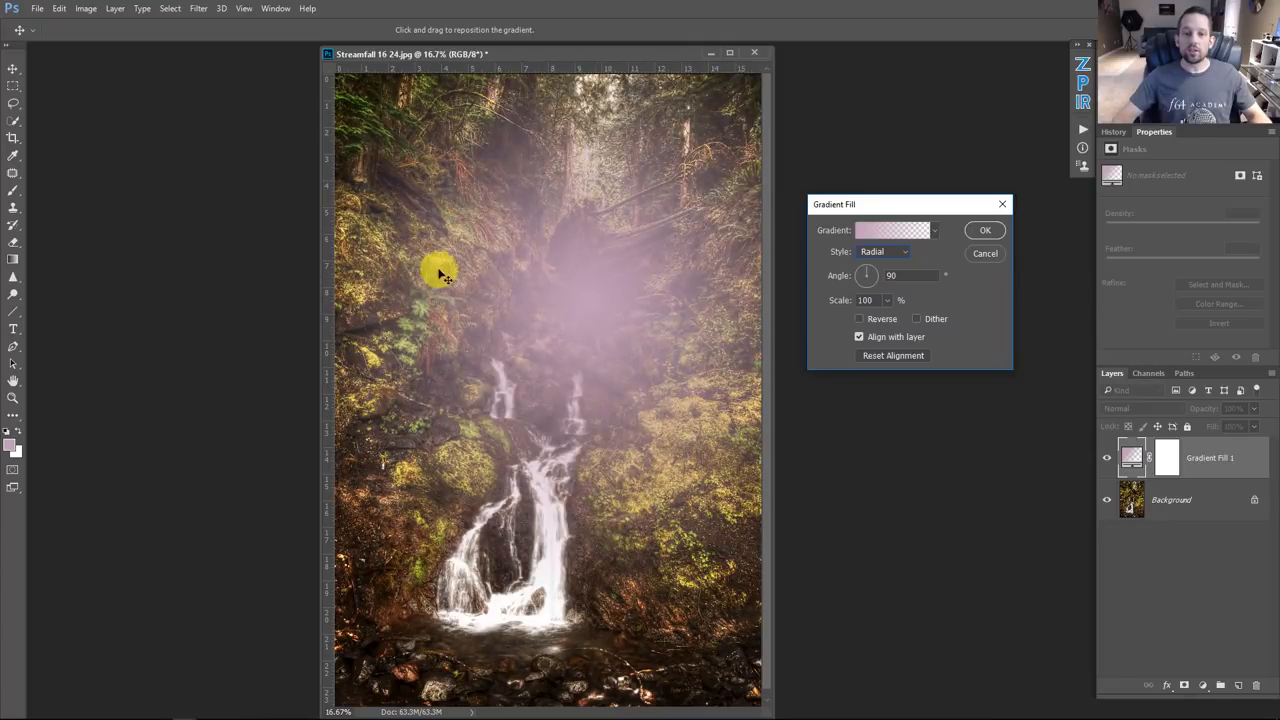
left_click_drag(600, 286, 587, 253)
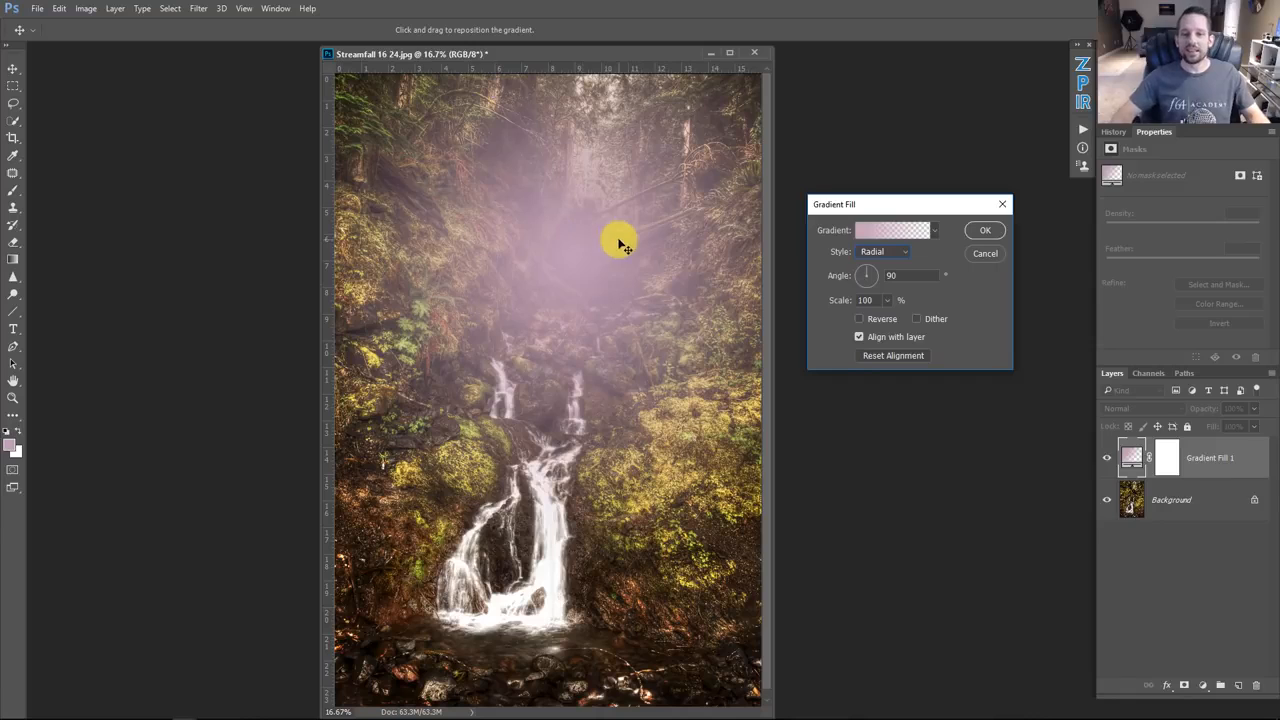
Step: Change the gradient's starting color stop to a warm yellow, fdf466, and confirm the gradient fill
left_click(878, 238)
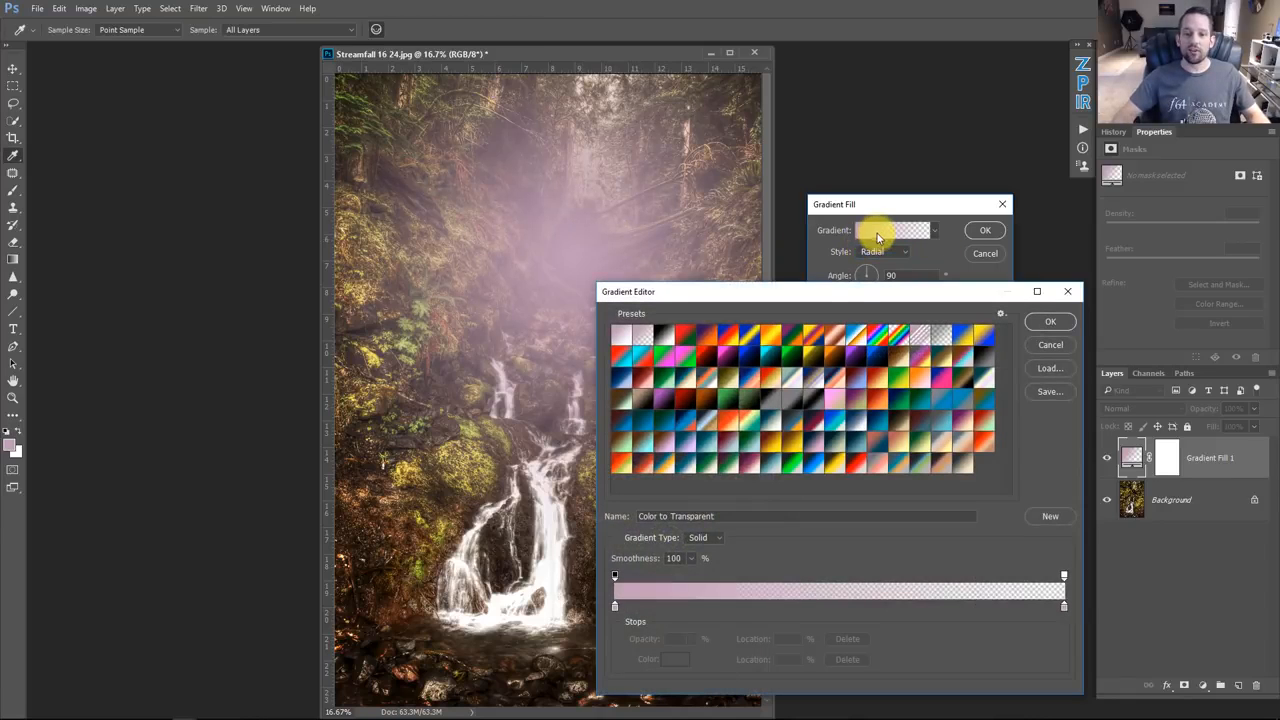
left_click(614, 607)
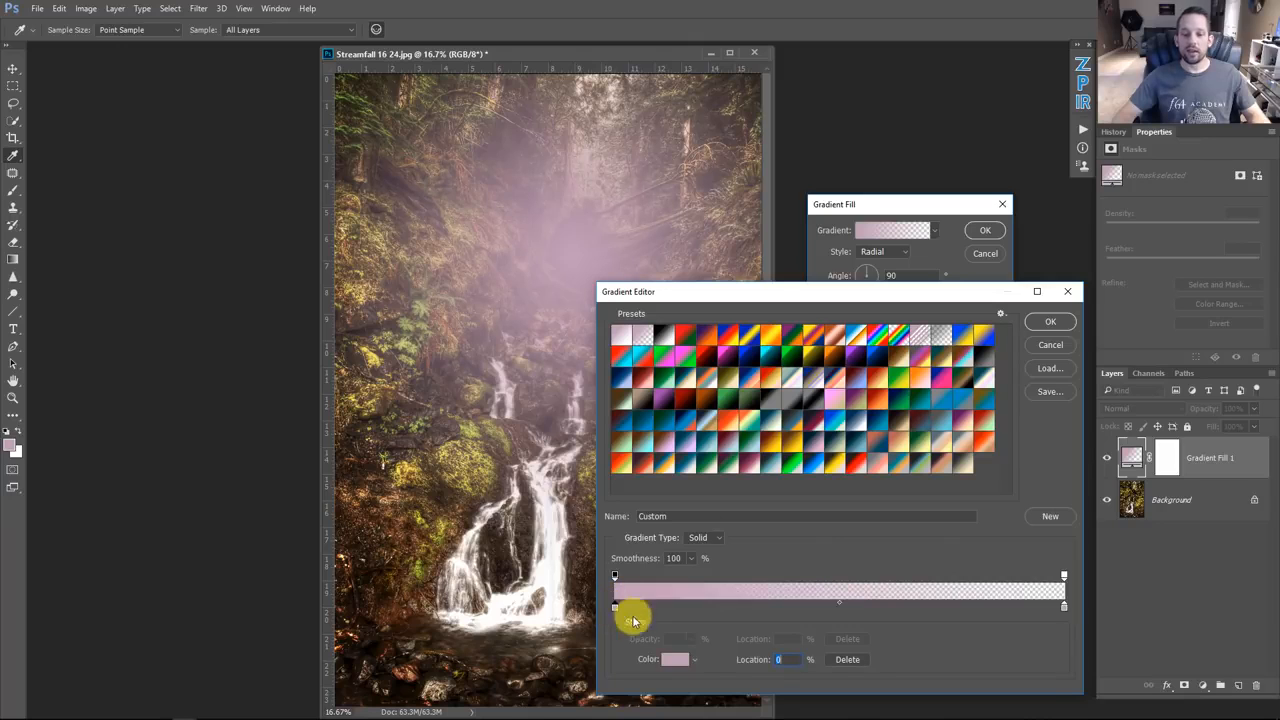
left_click(670, 660)
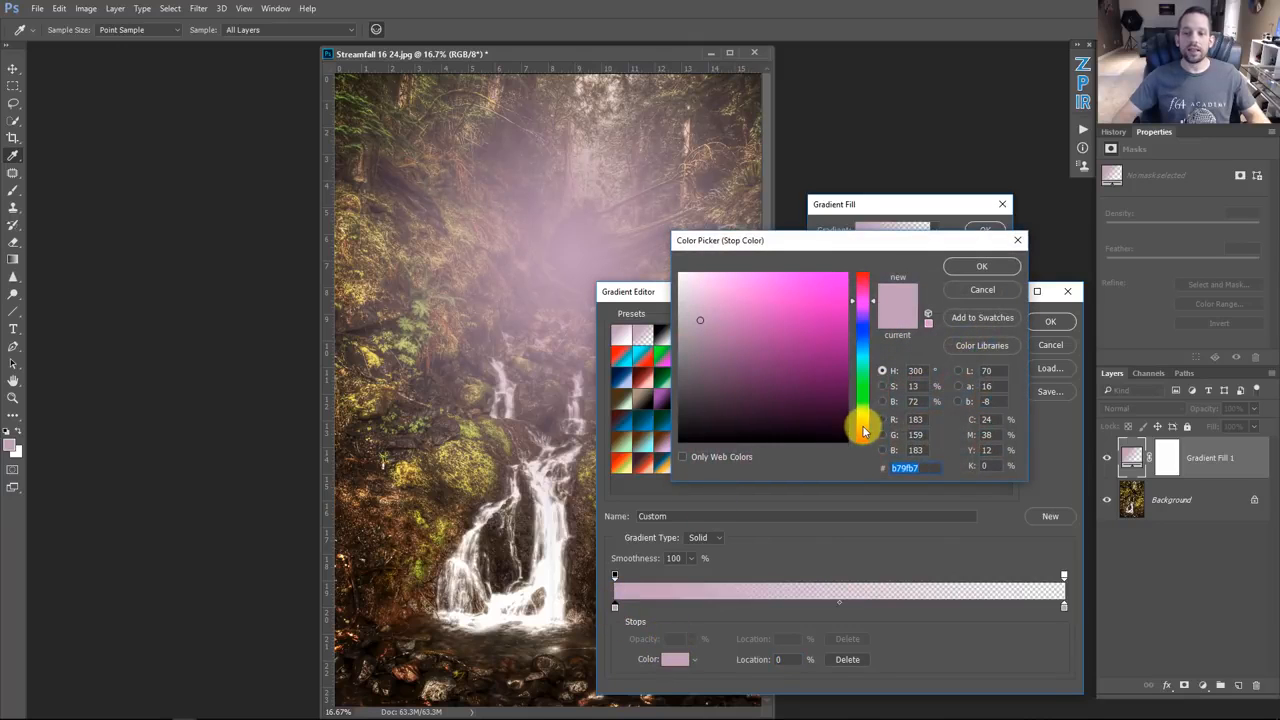
left_click(862, 420)
left_click_drag(785, 340, 776, 274)
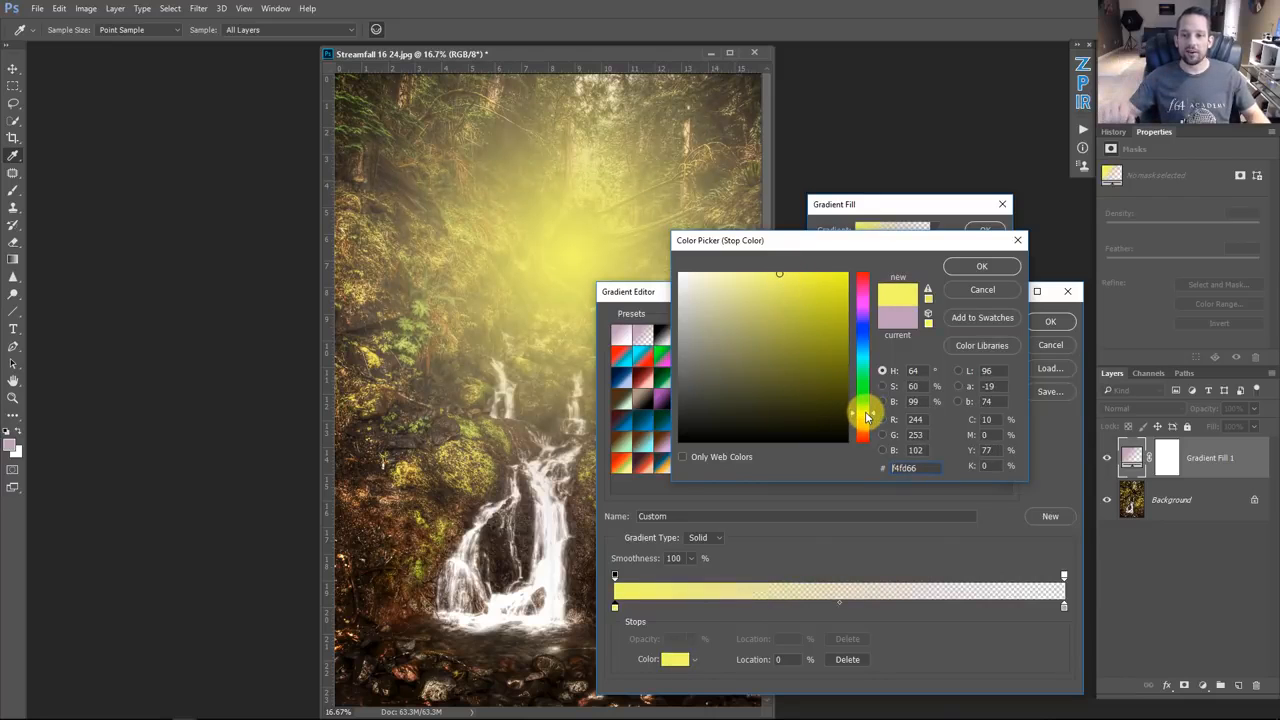
left_click(866, 420)
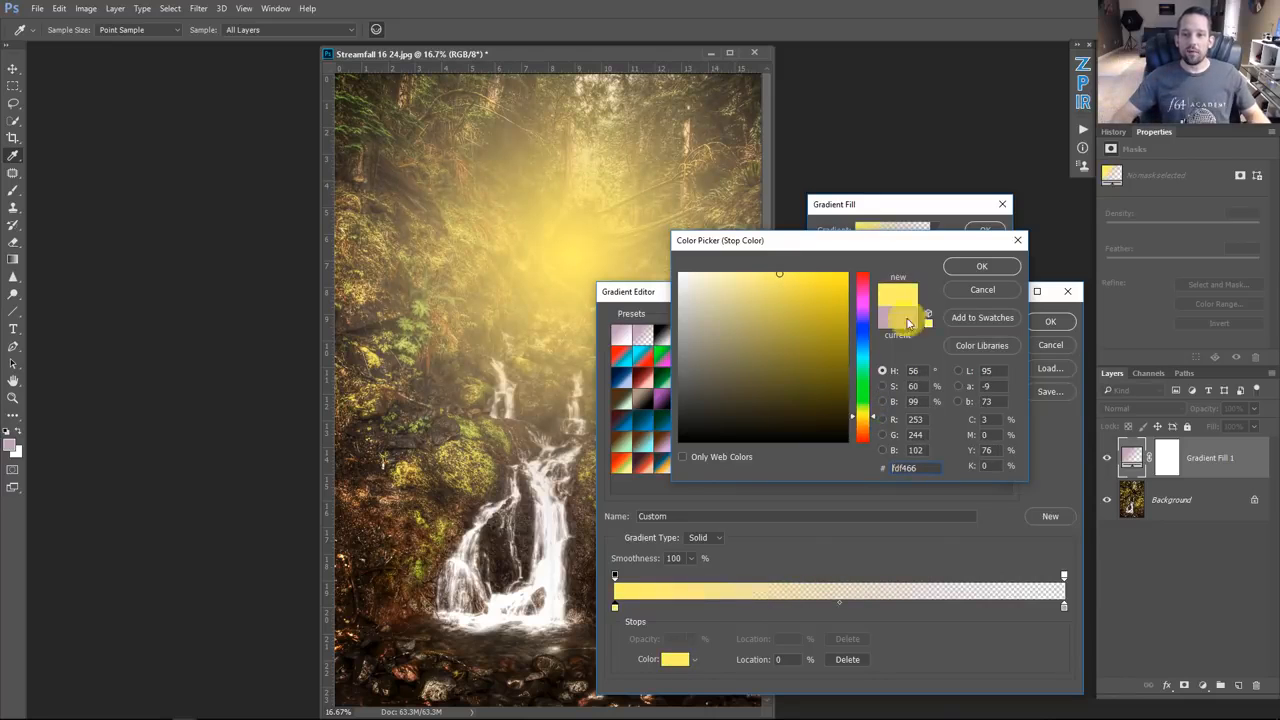
left_click(975, 267)
left_click(1045, 322)
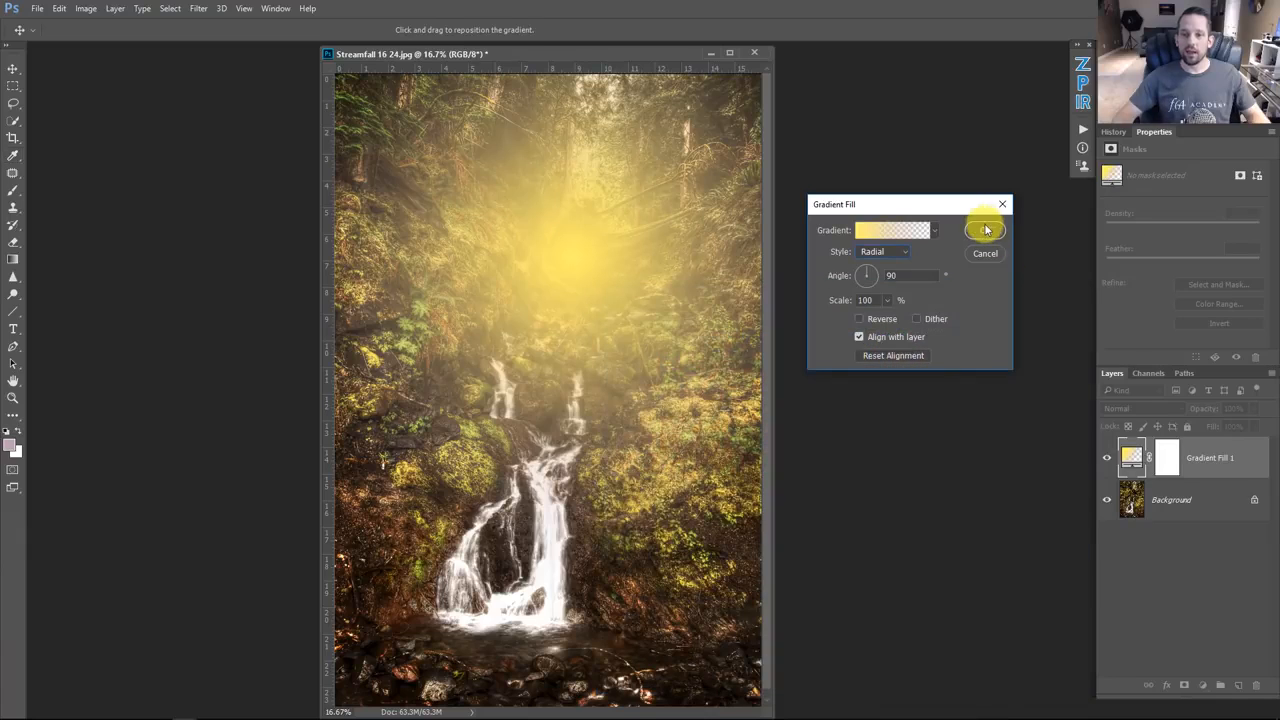
left_click(985, 230)
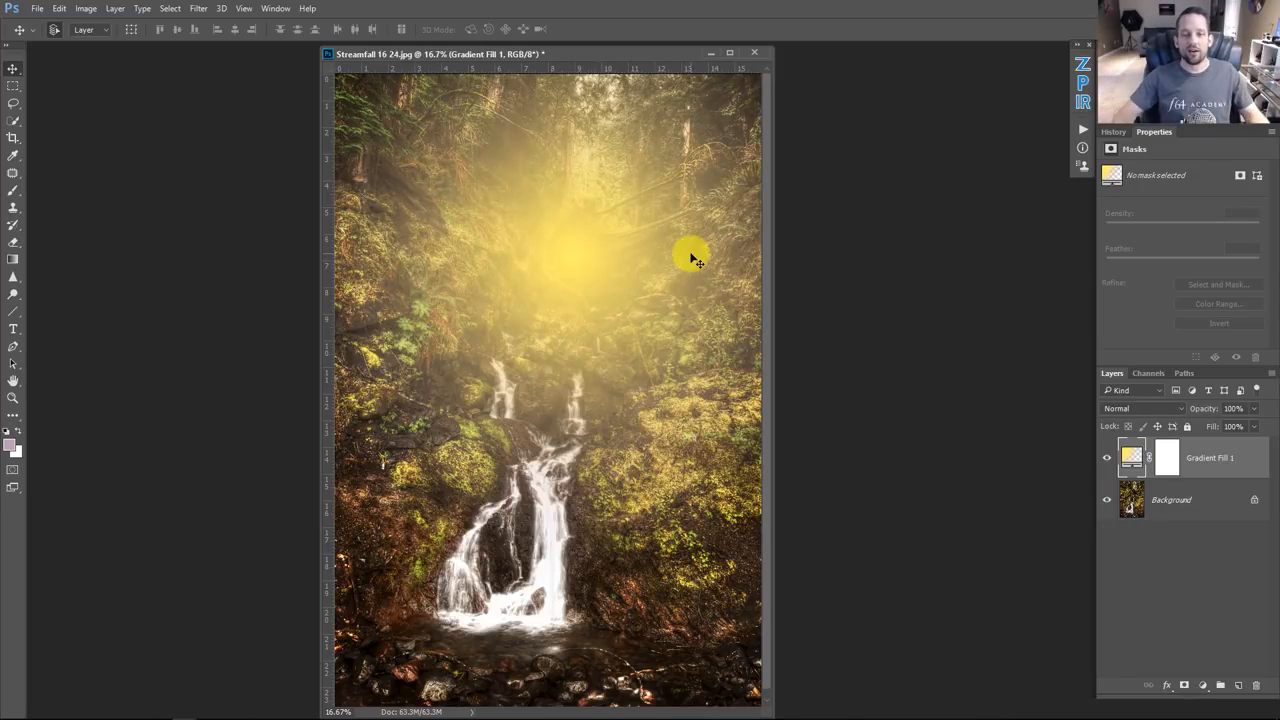
Step: Set the gradient fill layer's blend mode to Soft Light and its opacity to 50%
left_click(1150, 410)
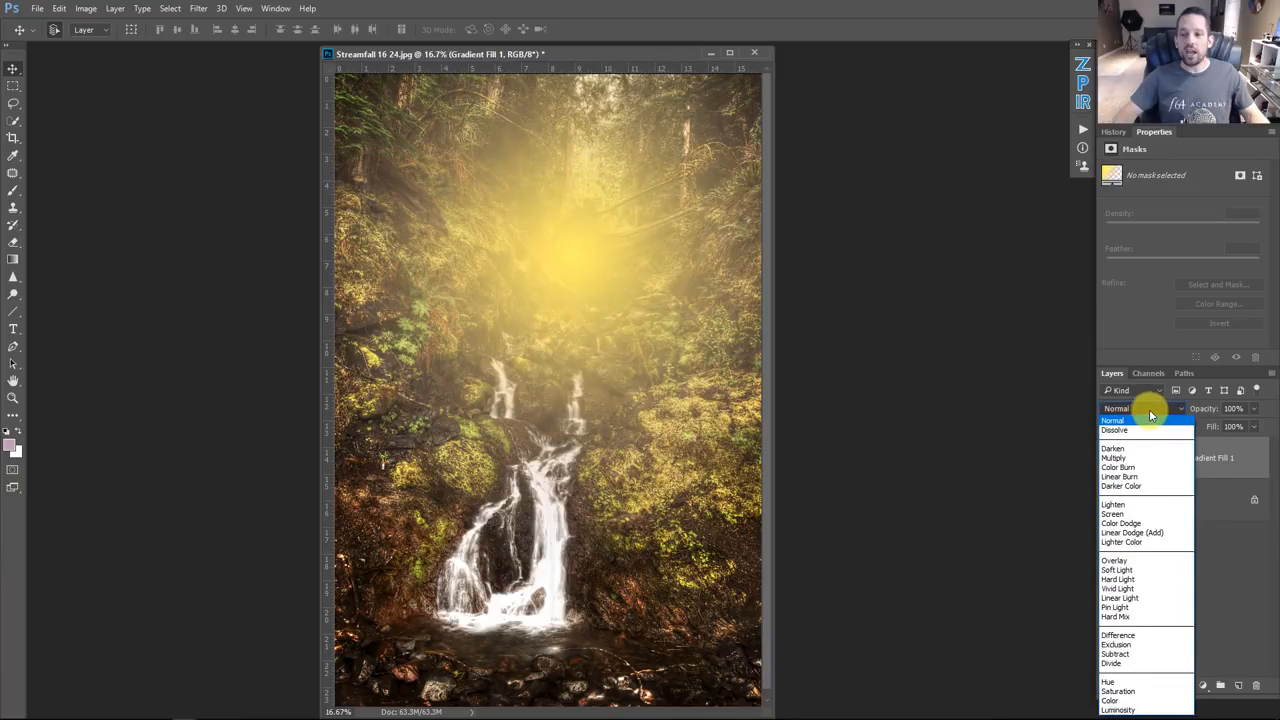
left_click(1135, 571)
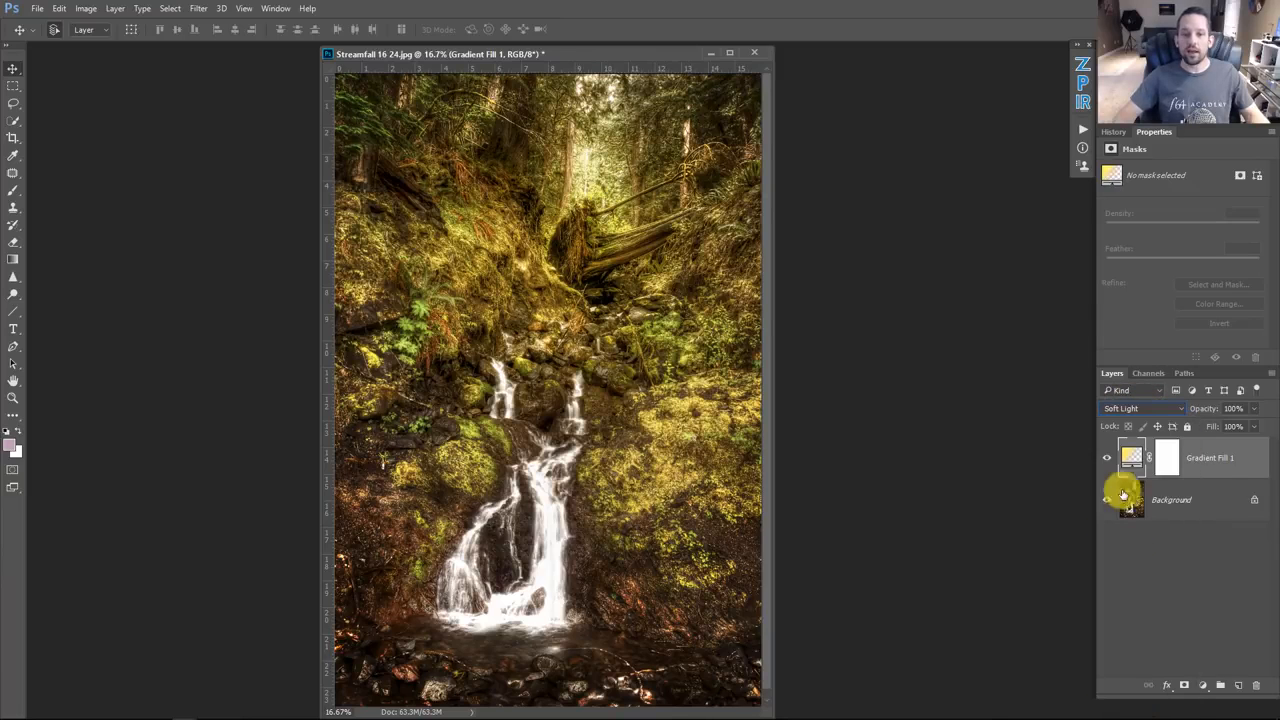
left_click(1125, 409)
left_click(1120, 700)
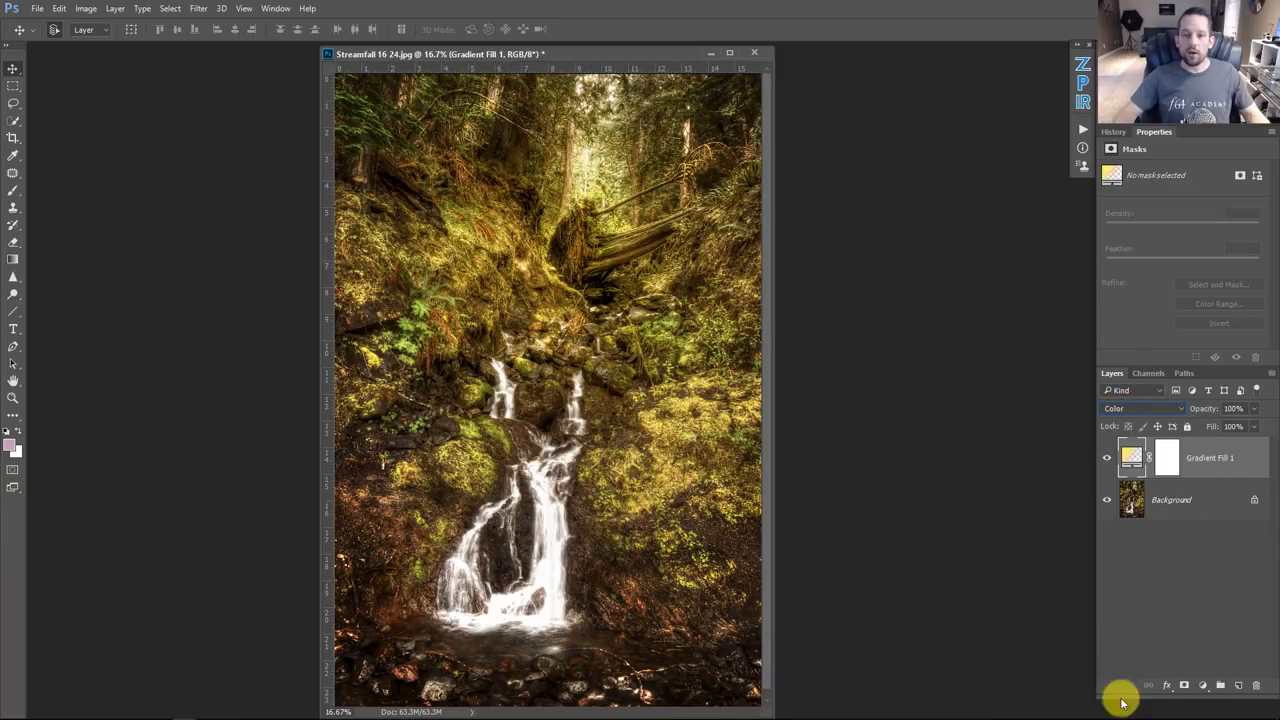
left_click(1103, 410)
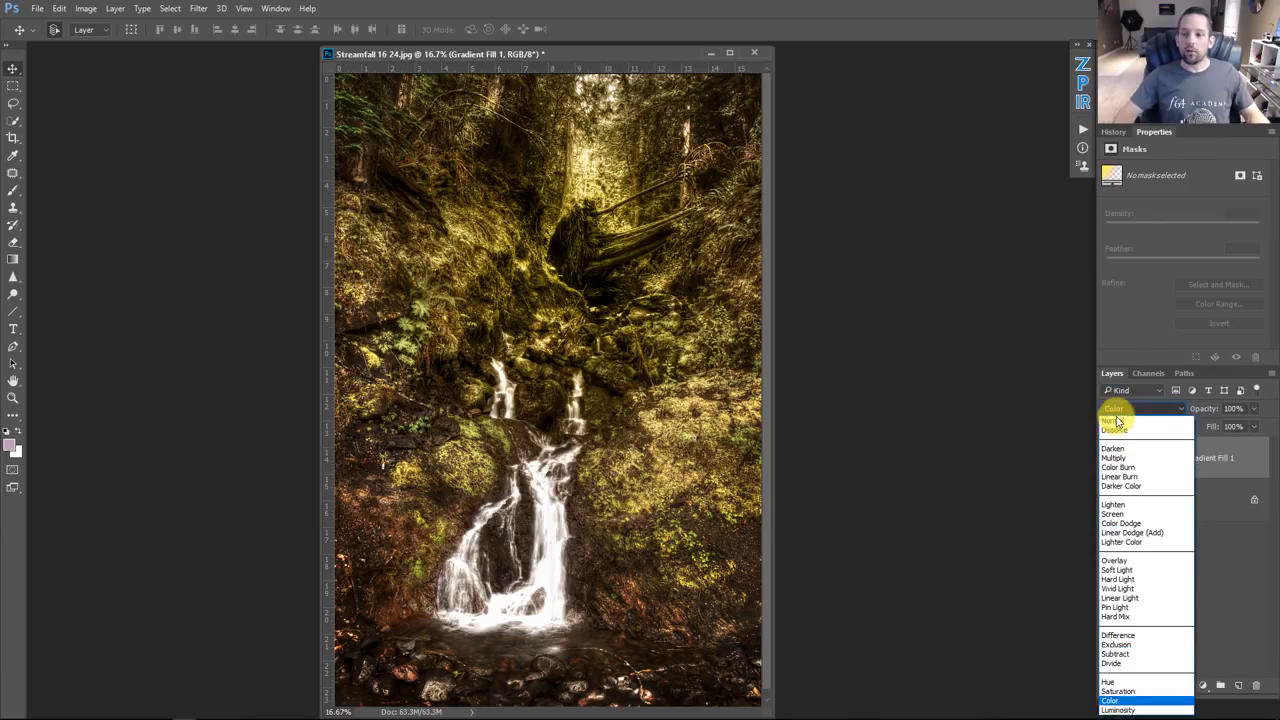
left_click(1137, 572)
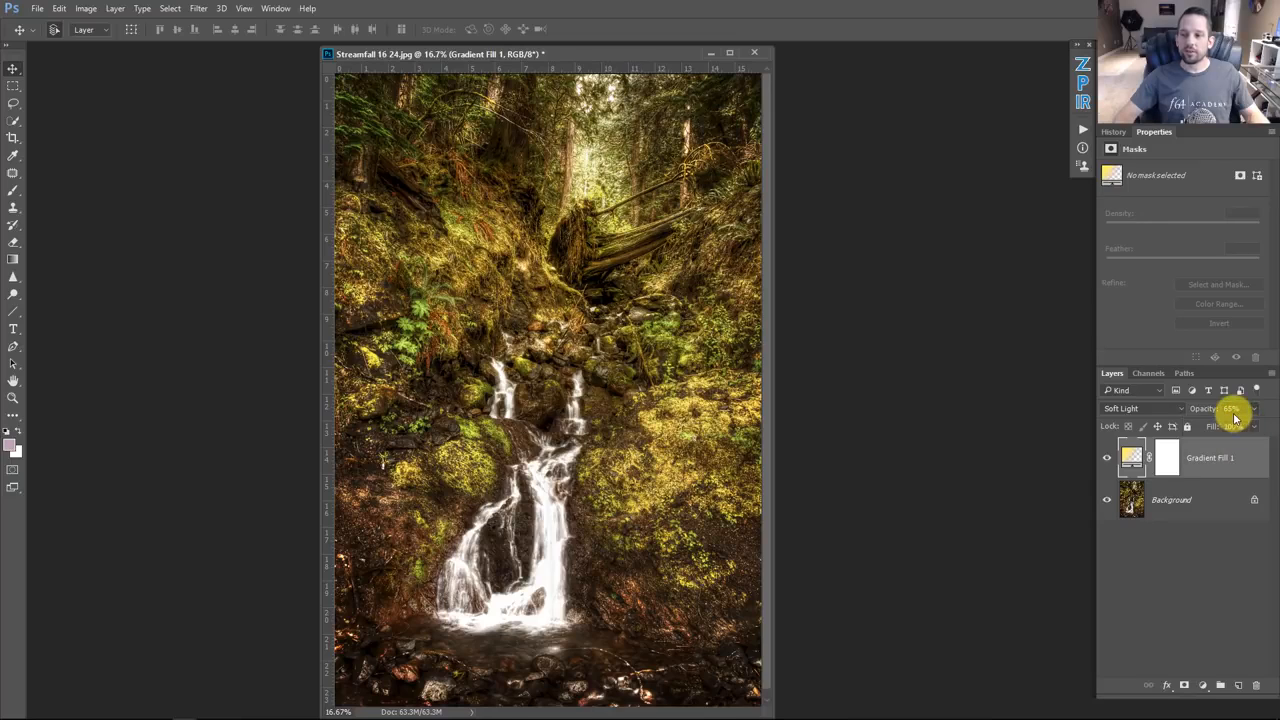
left_click_drag(1238, 409, 1201, 408)
type("50")
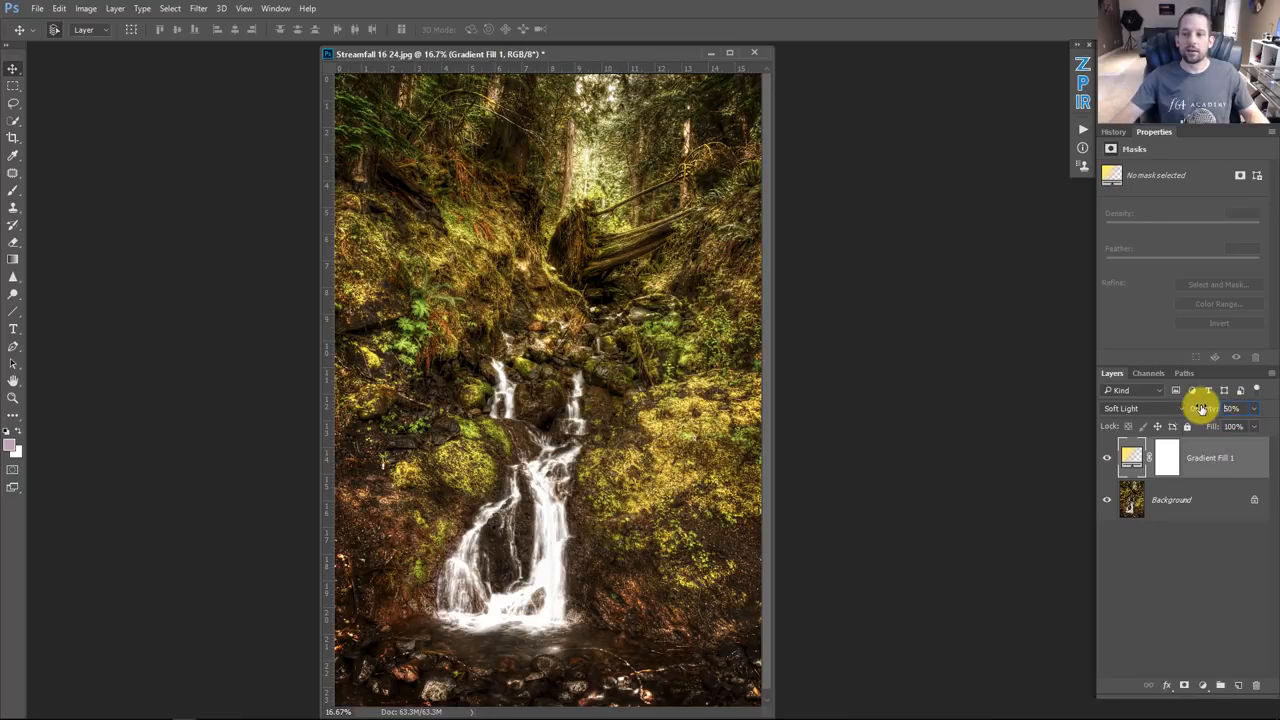
Step: Toggle the gradient fill layer's visibility to compare the effect
left_click(1107, 458)
left_click(1107, 458)
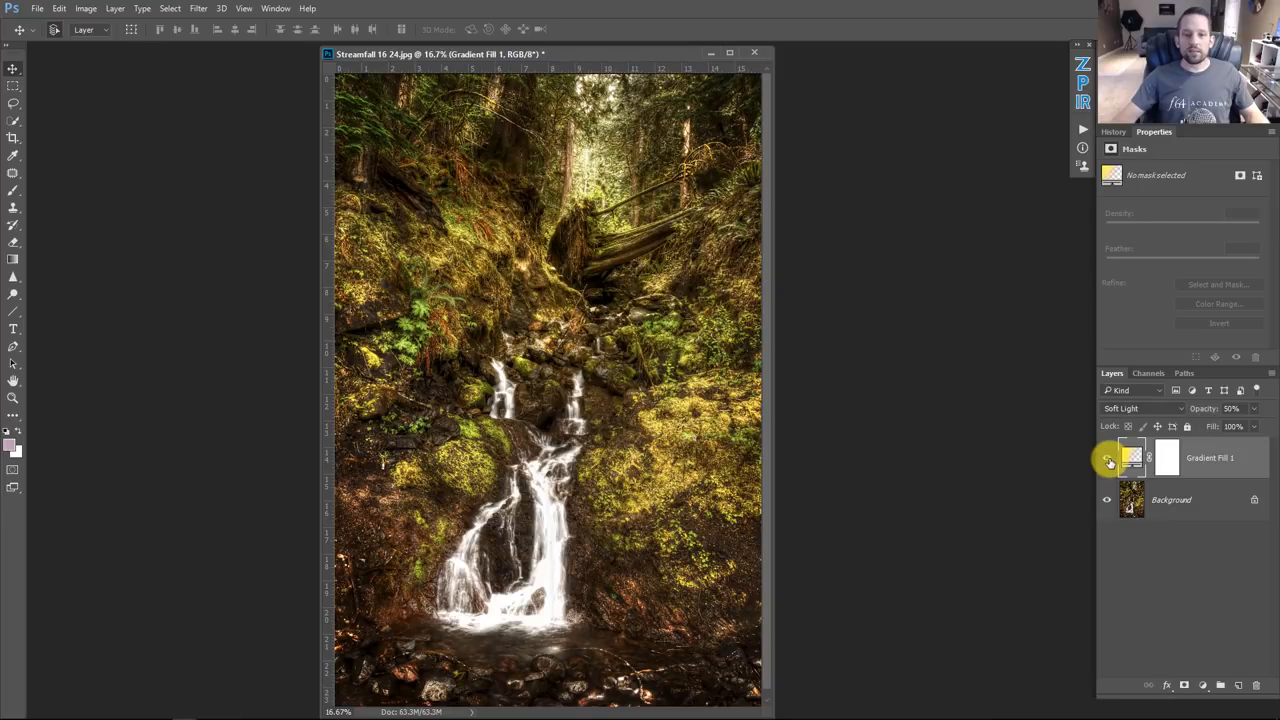
left_click(1108, 459)
left_click(1108, 459)
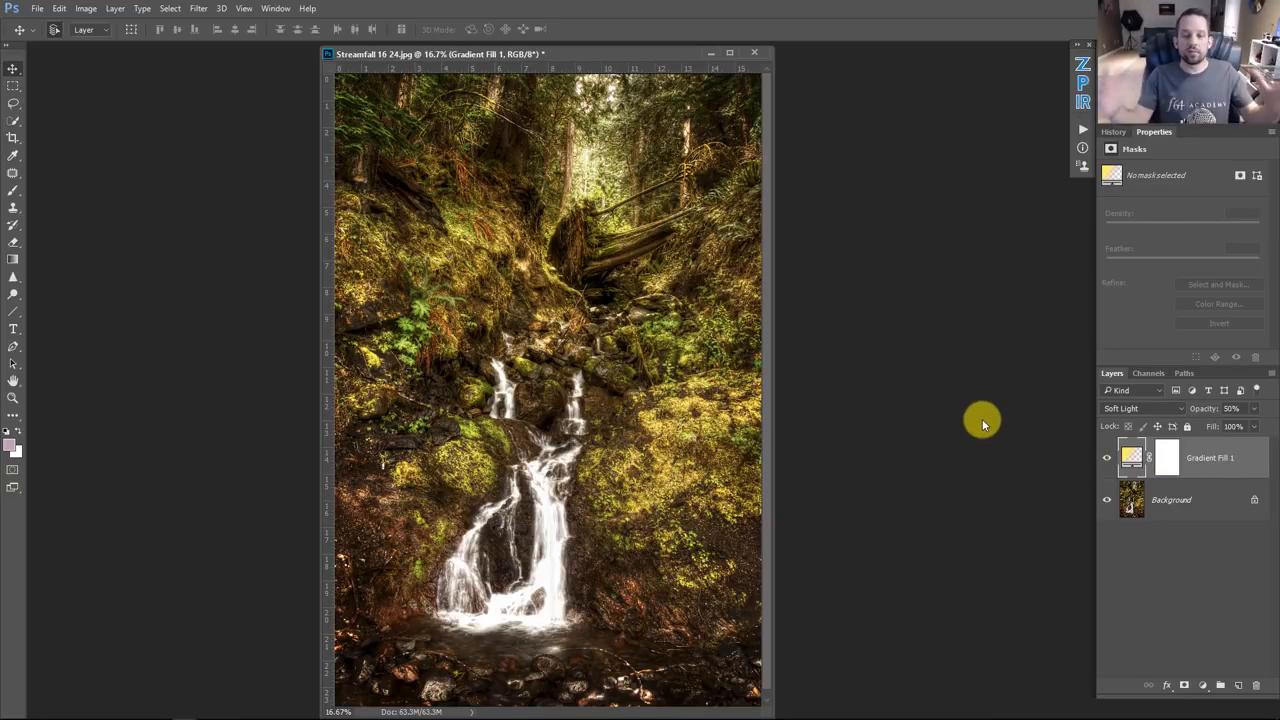
Step: Reopen the gradient fill settings and load the Strawberry Banana preset into the gradient editor
double_click(1131, 459)
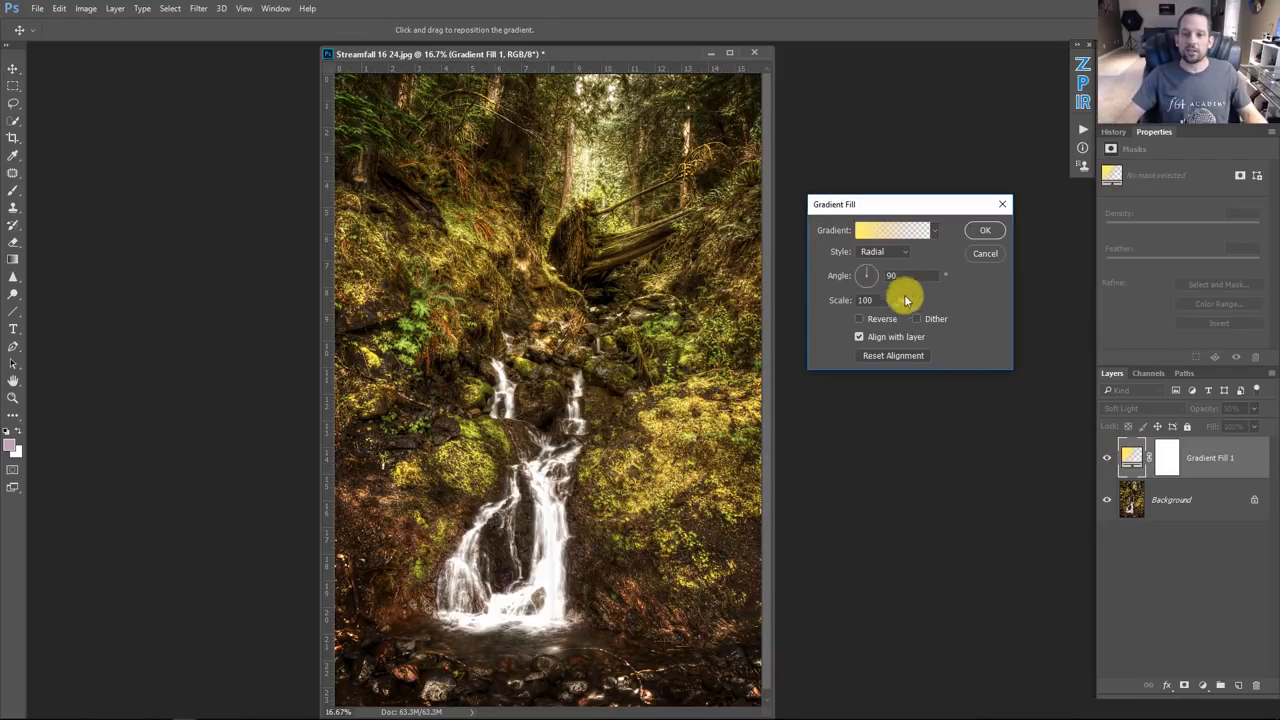
left_click(884, 232)
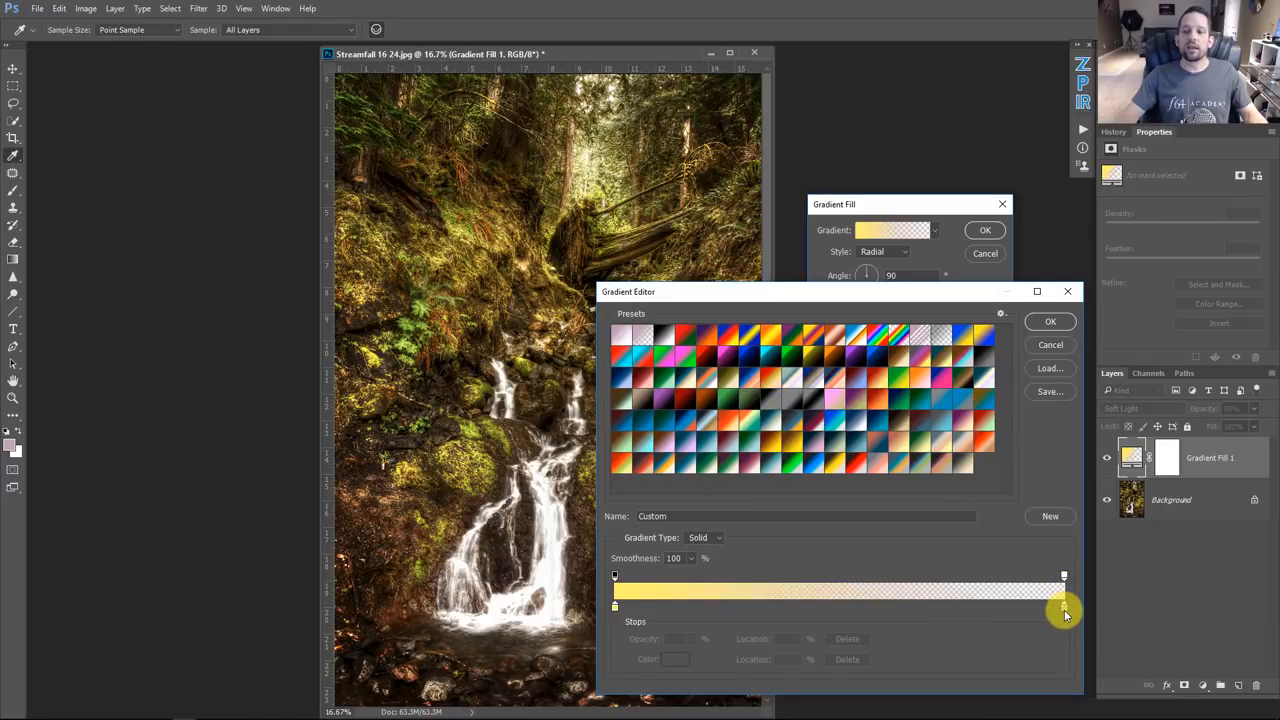
left_click(878, 384)
left_click_drag(817, 293, 907, 275)
left_click_drag(586, 51, 442, 53)
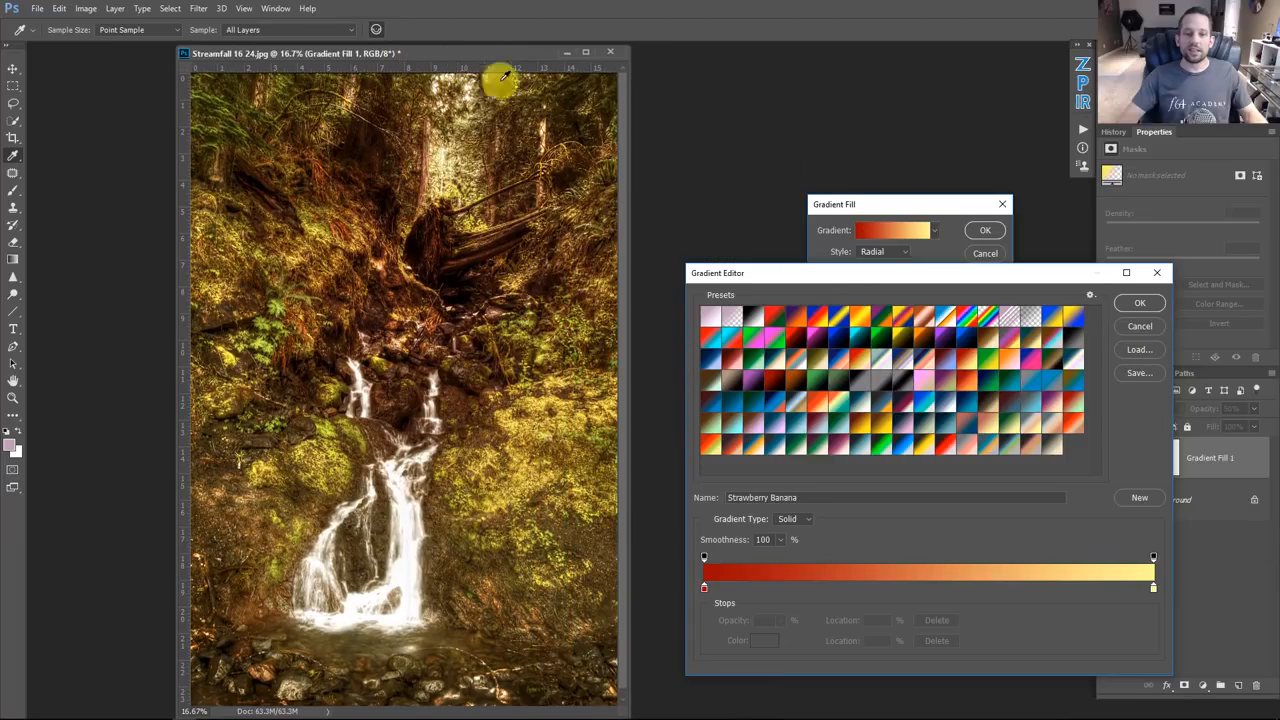
left_click_drag(845, 272, 787, 257)
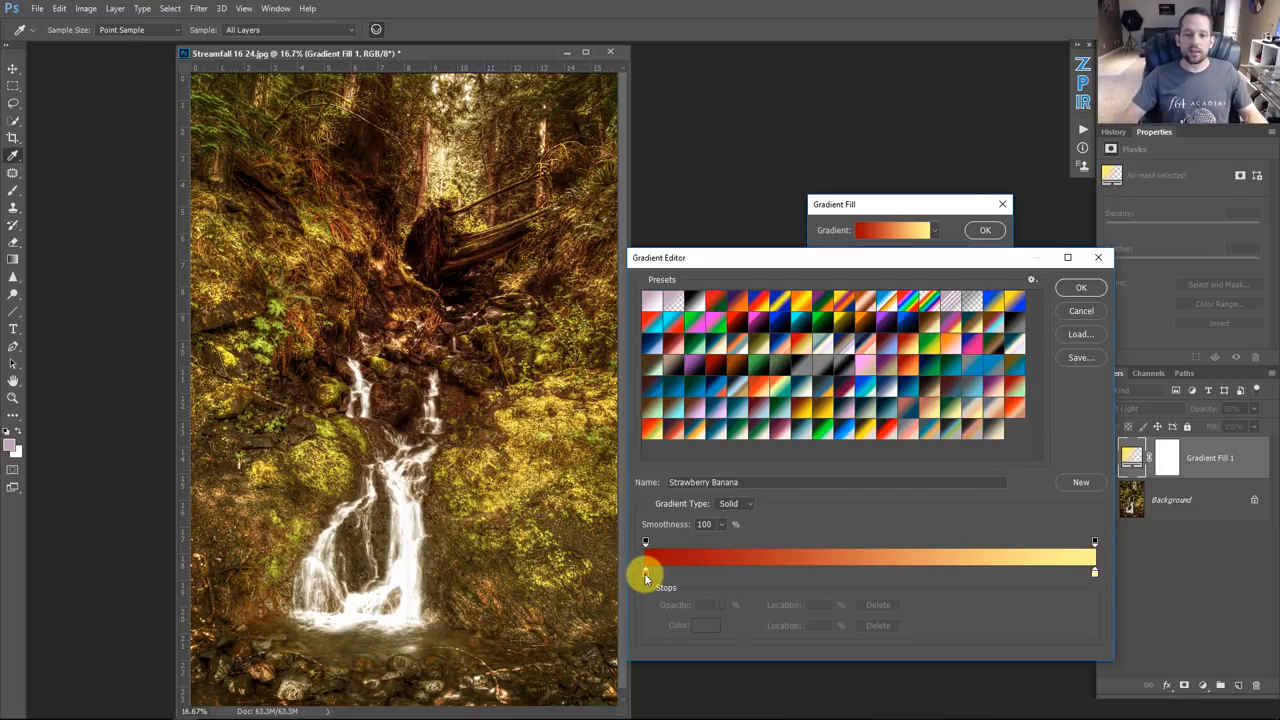
Step: Set the gradient's starting color stop to yellow ffec18
left_click(703, 625)
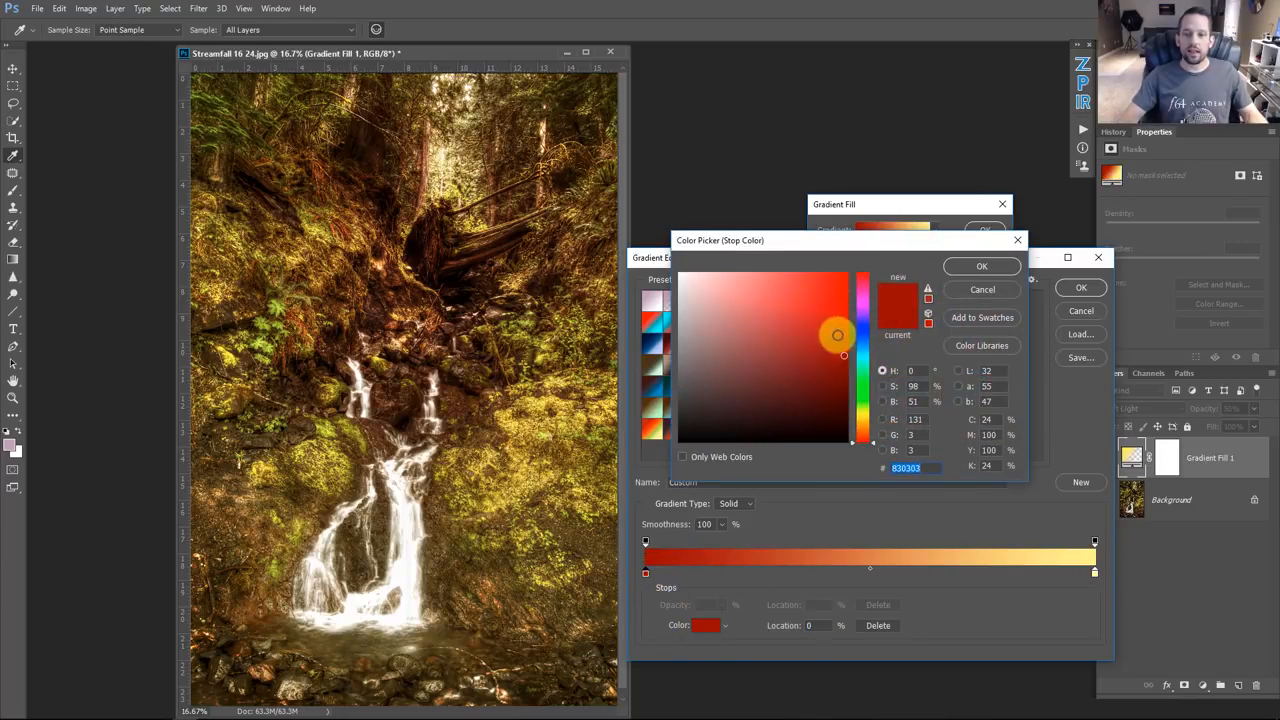
left_click_drag(866, 408, 860, 414)
left_click_drag(837, 363, 832, 272)
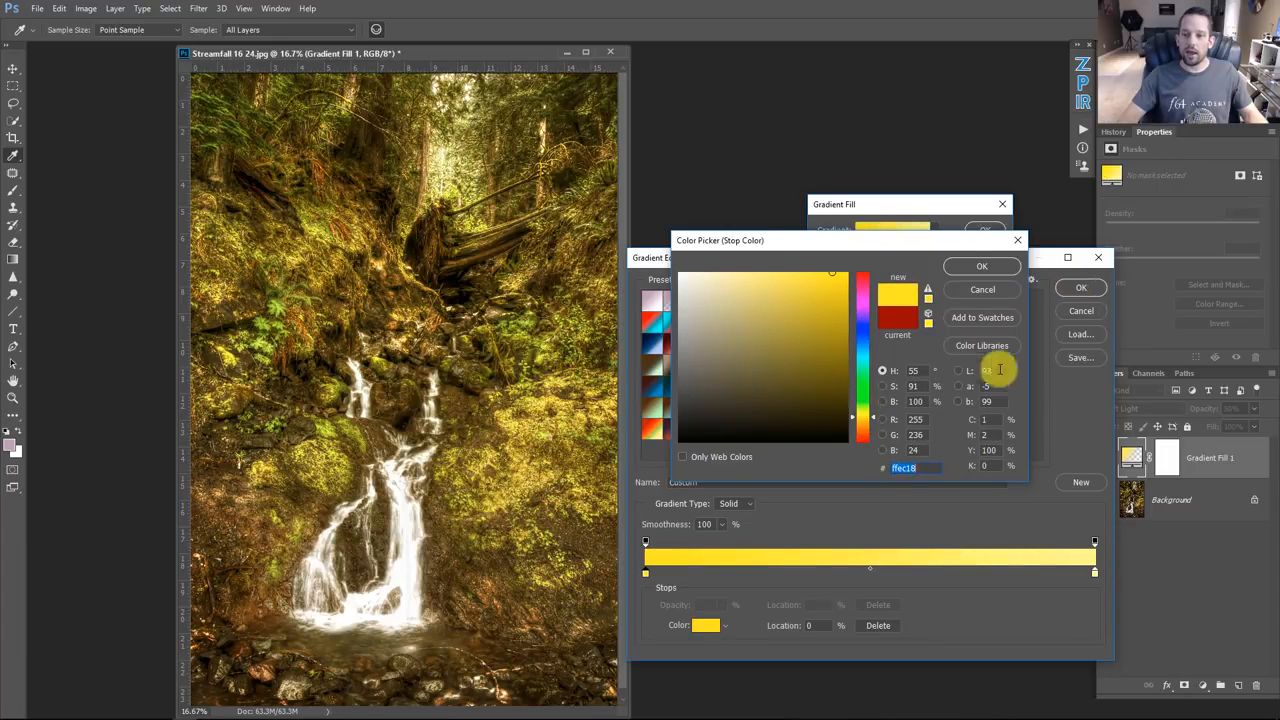
left_click(975, 268)
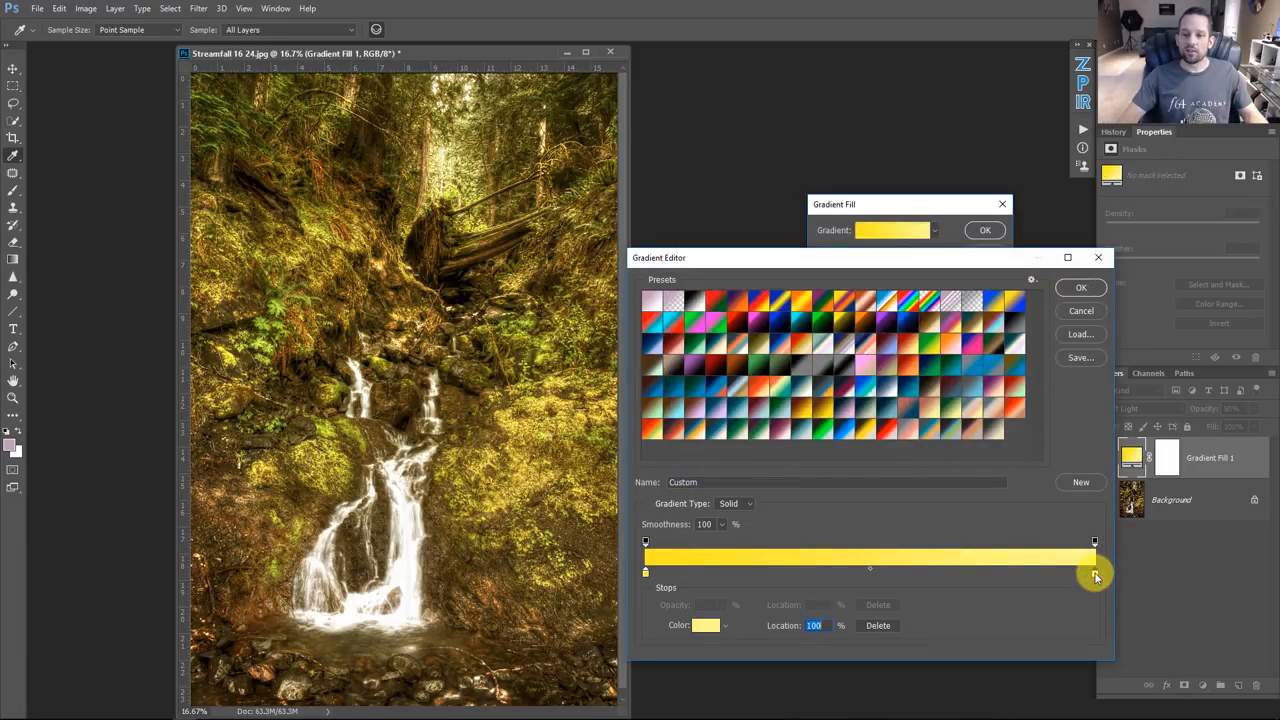
Step: Set the gradient's ending color stop to dark brown 5f3300
left_click(700, 627)
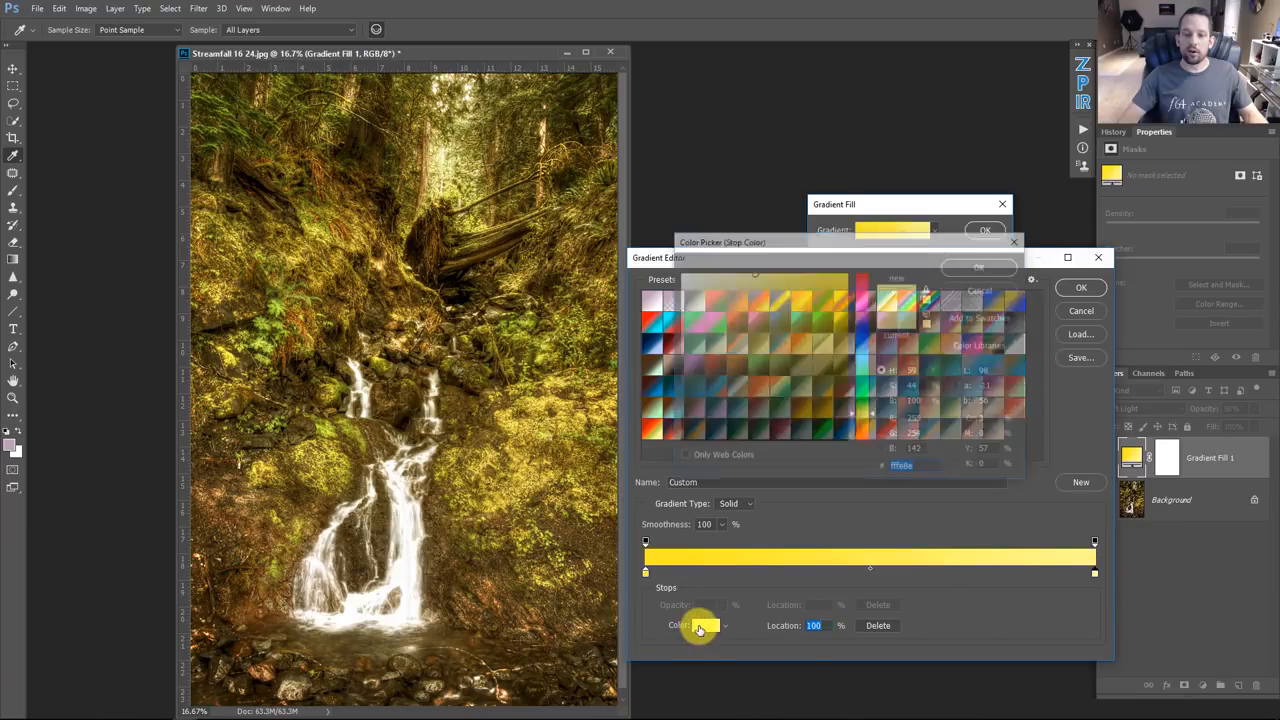
left_click_drag(837, 369, 852, 425)
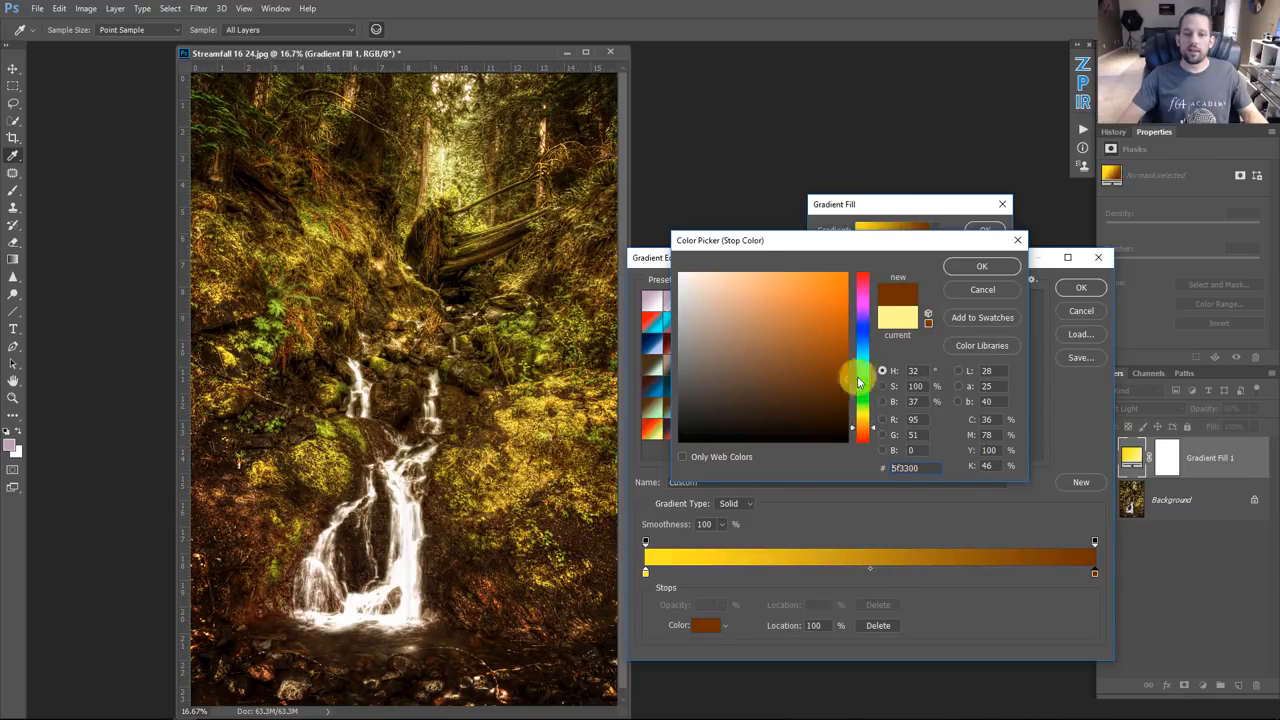
left_click(982, 266)
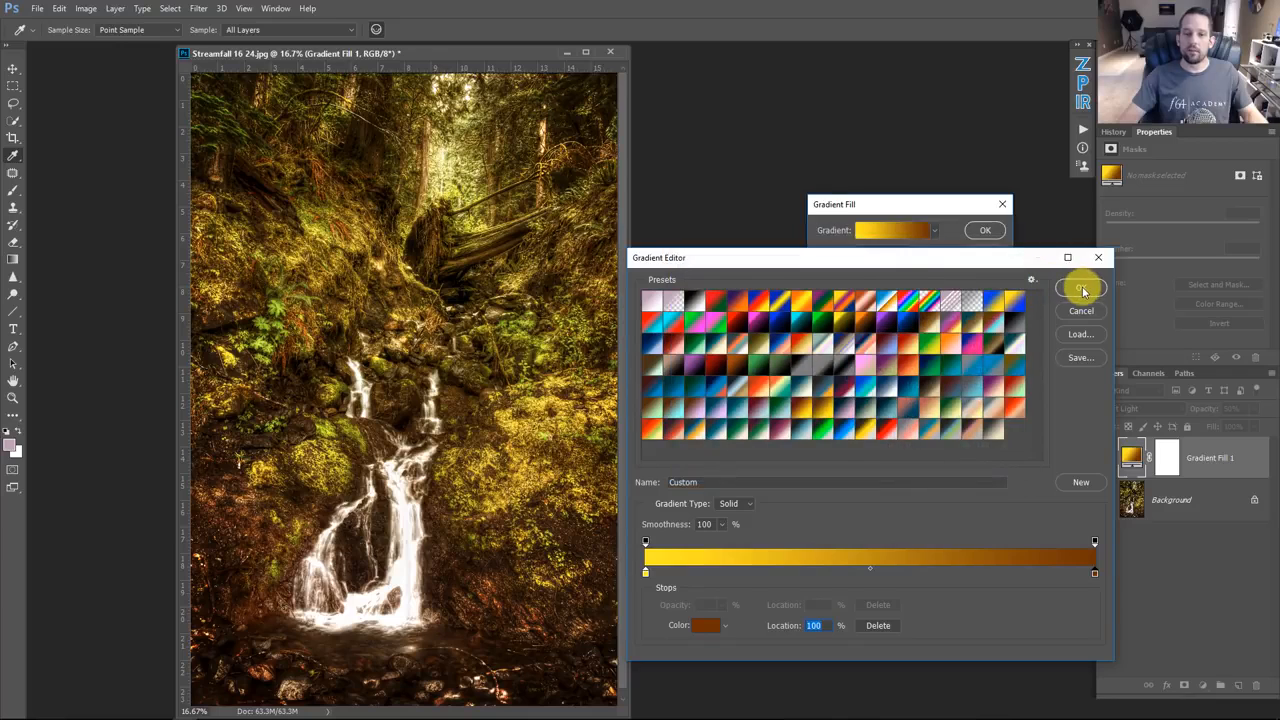
Step: Close the gradient editor, set the gradient fill's scale to 67% and apply it
left_click(1081, 289)
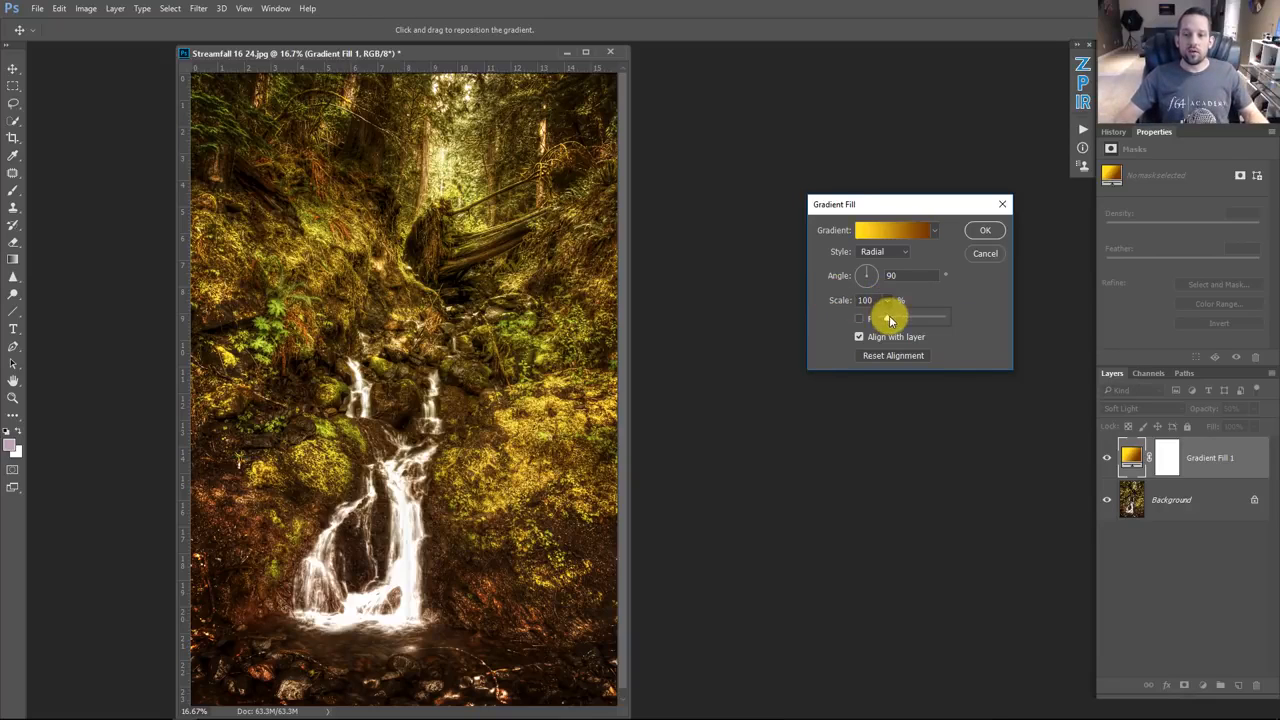
left_click_drag(892, 320, 886, 320)
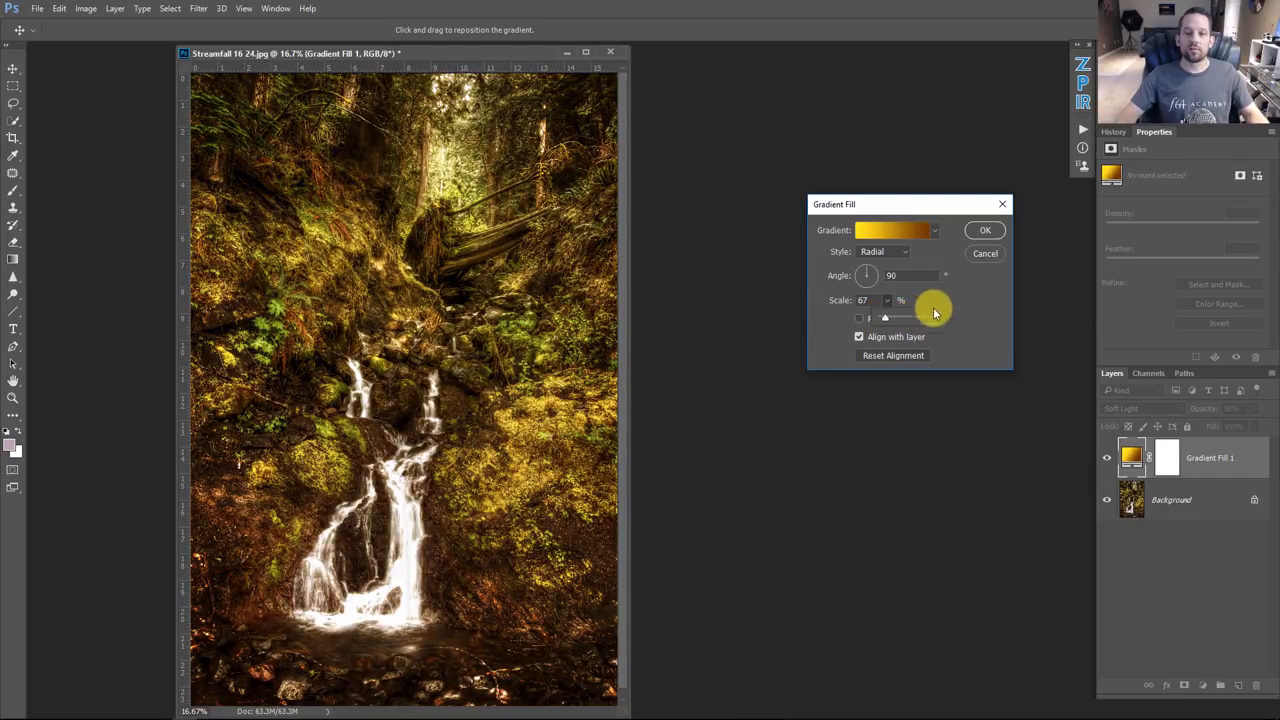
left_click(979, 231)
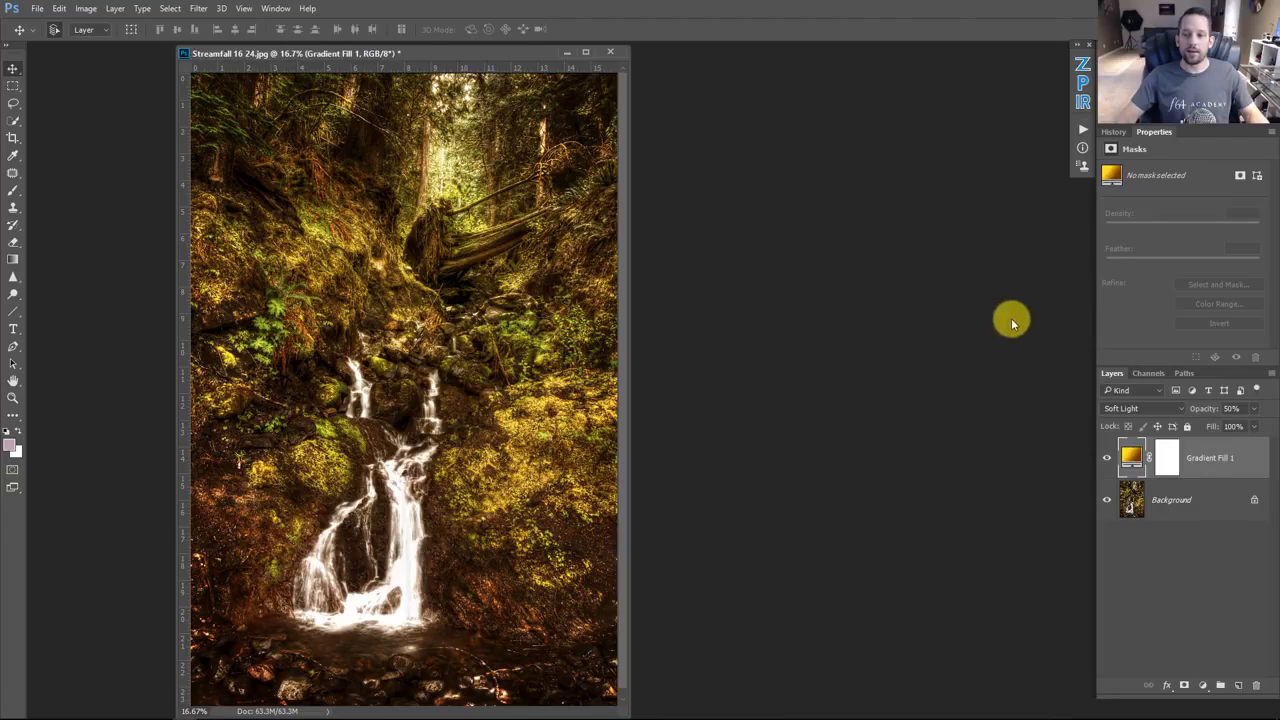
Step: Toggle the warmer gradient layer on and off several times to compare it with the original
left_click(1107, 457)
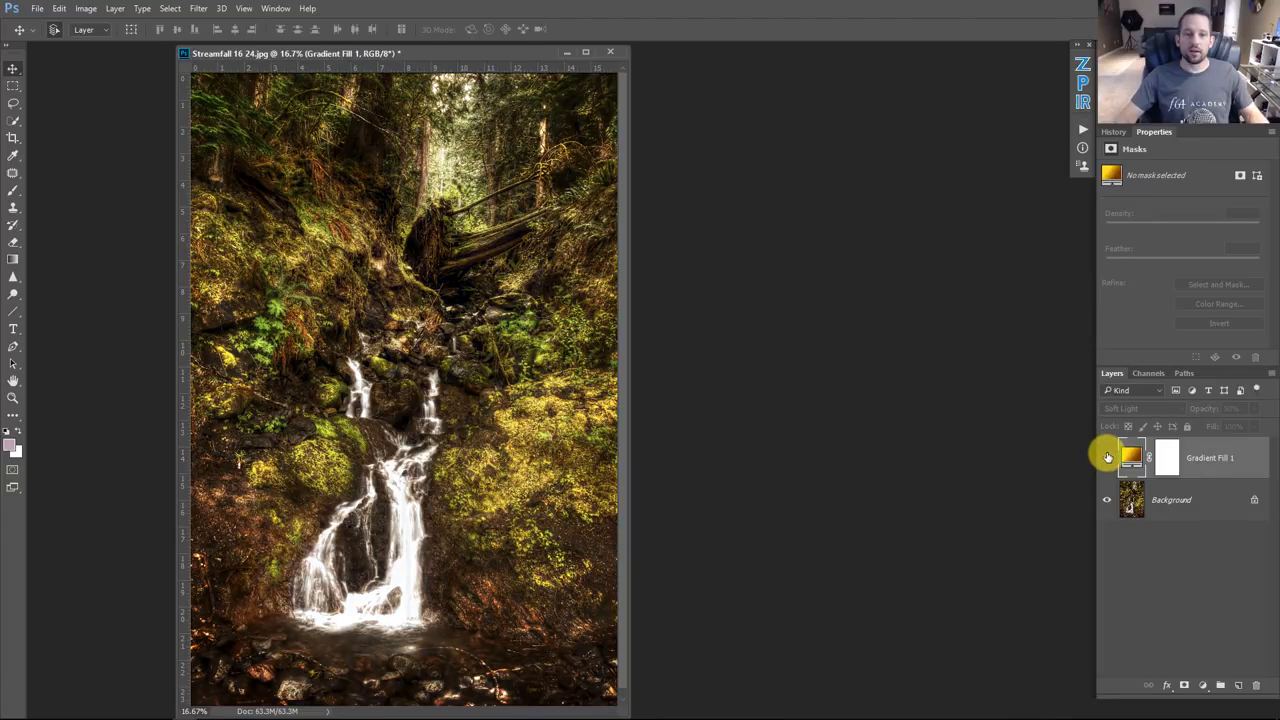
left_click(1108, 458)
left_click(1107, 459)
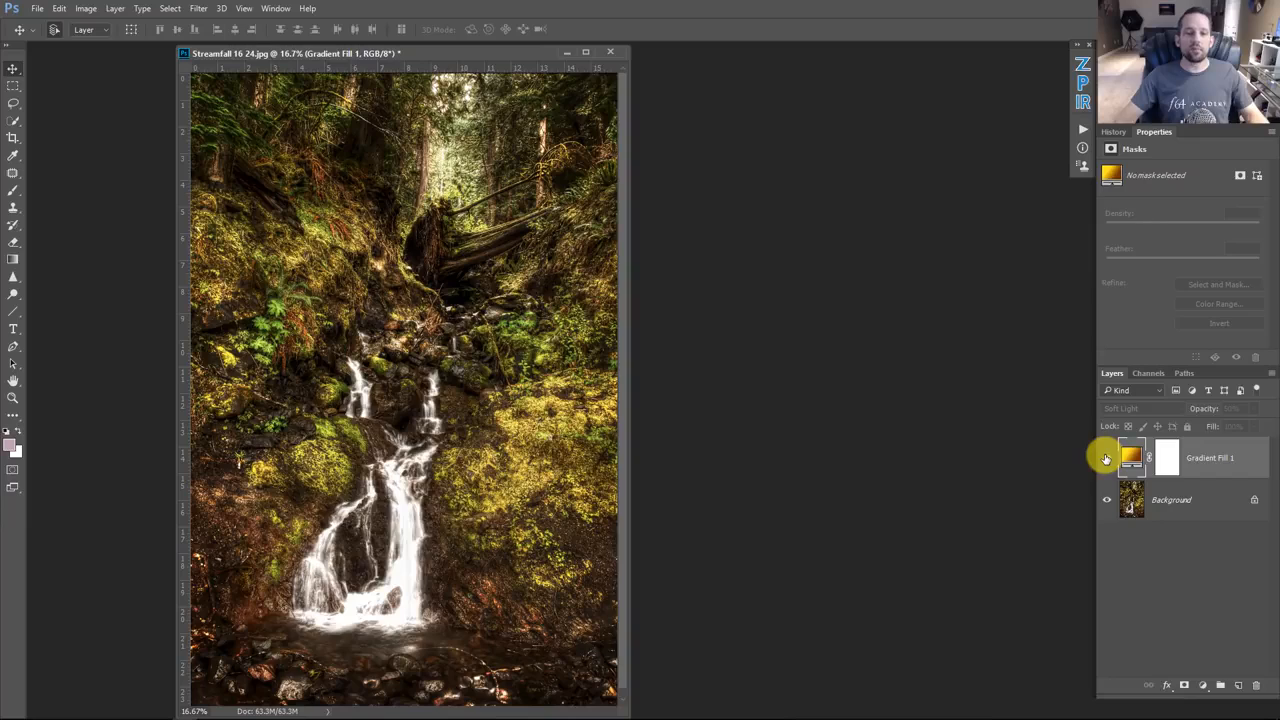
left_click(1106, 458)
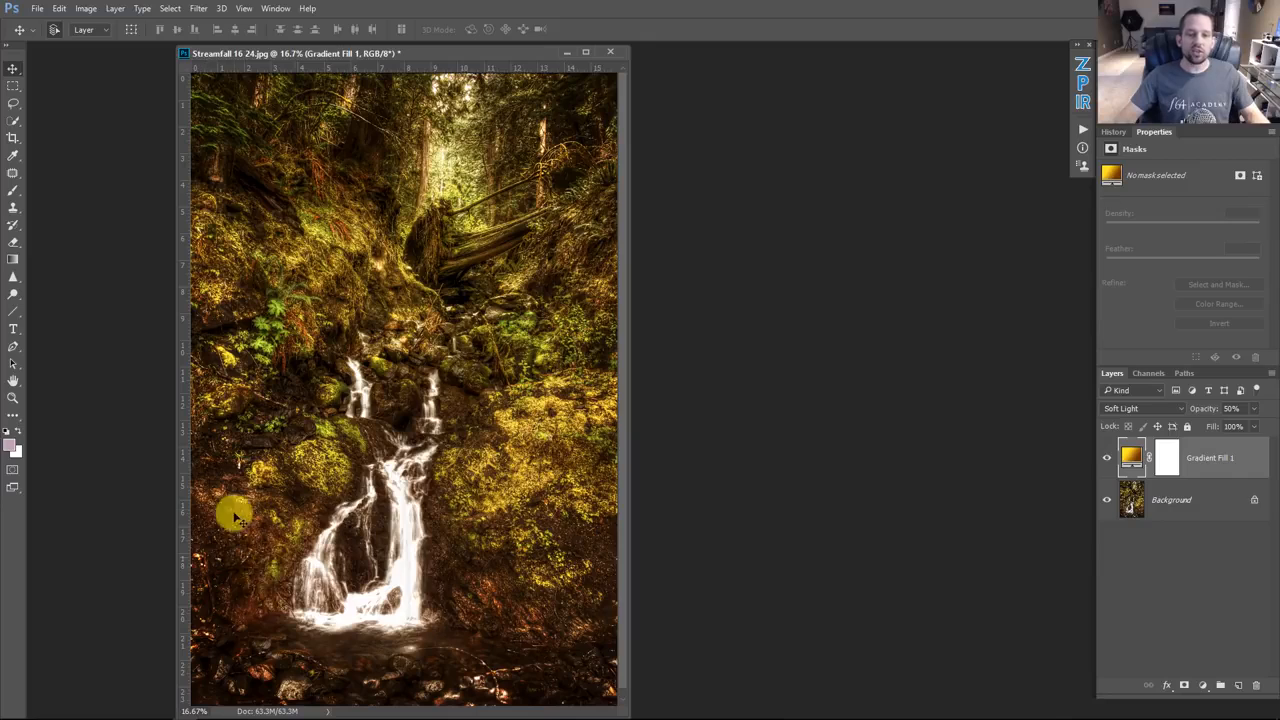
left_click(1104, 459)
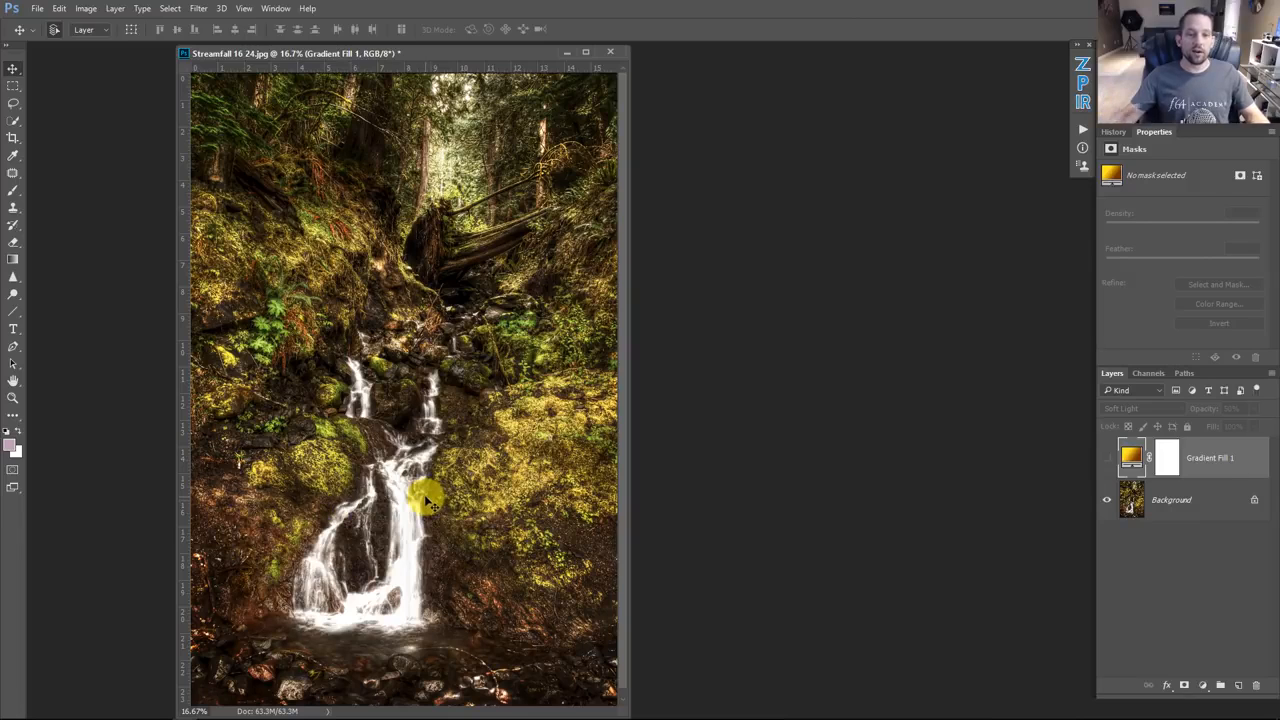
left_click(1105, 460)
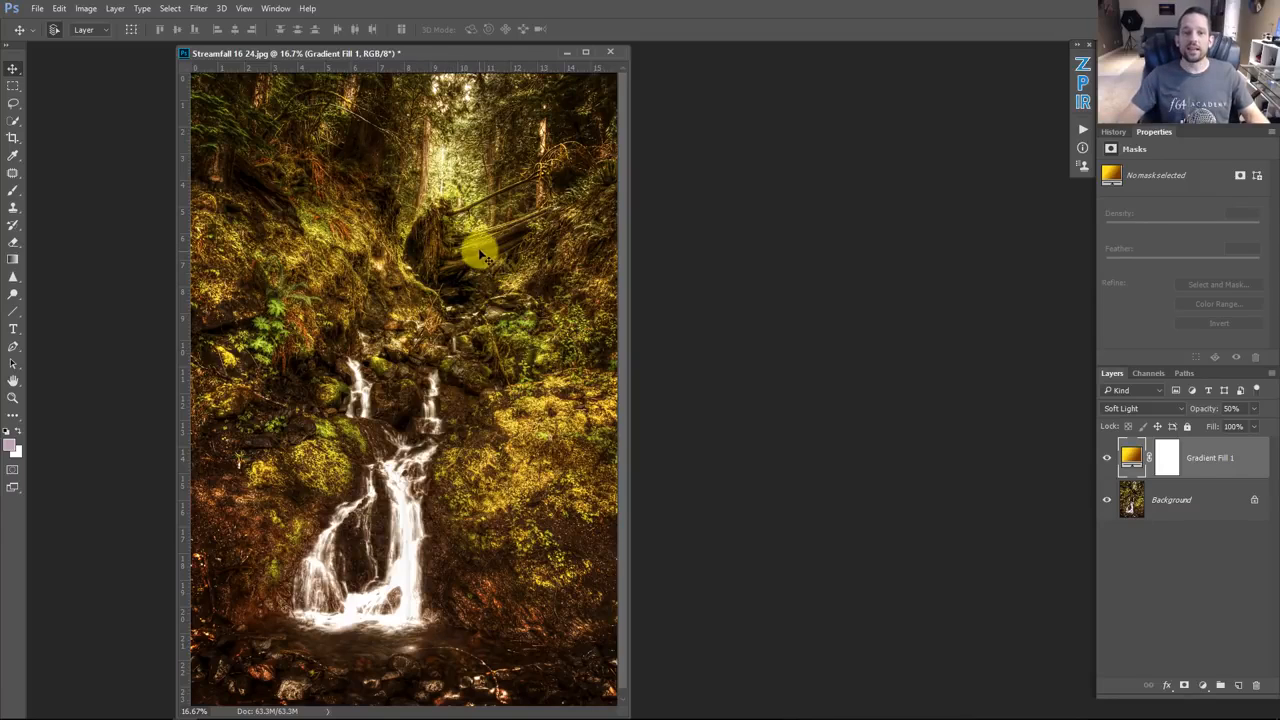
Step: Minimize the waterfall document and switch to the portrait document
left_click(561, 52)
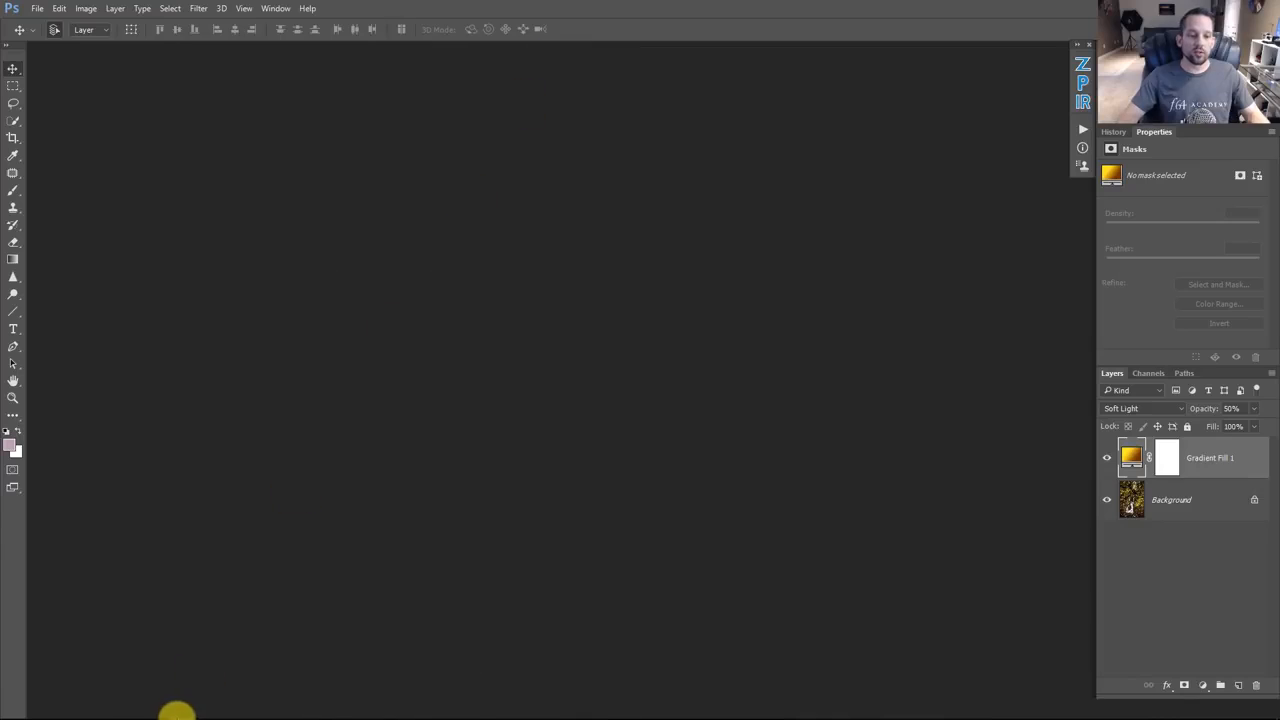
mouse_move(185, 705)
left_click(192, 655)
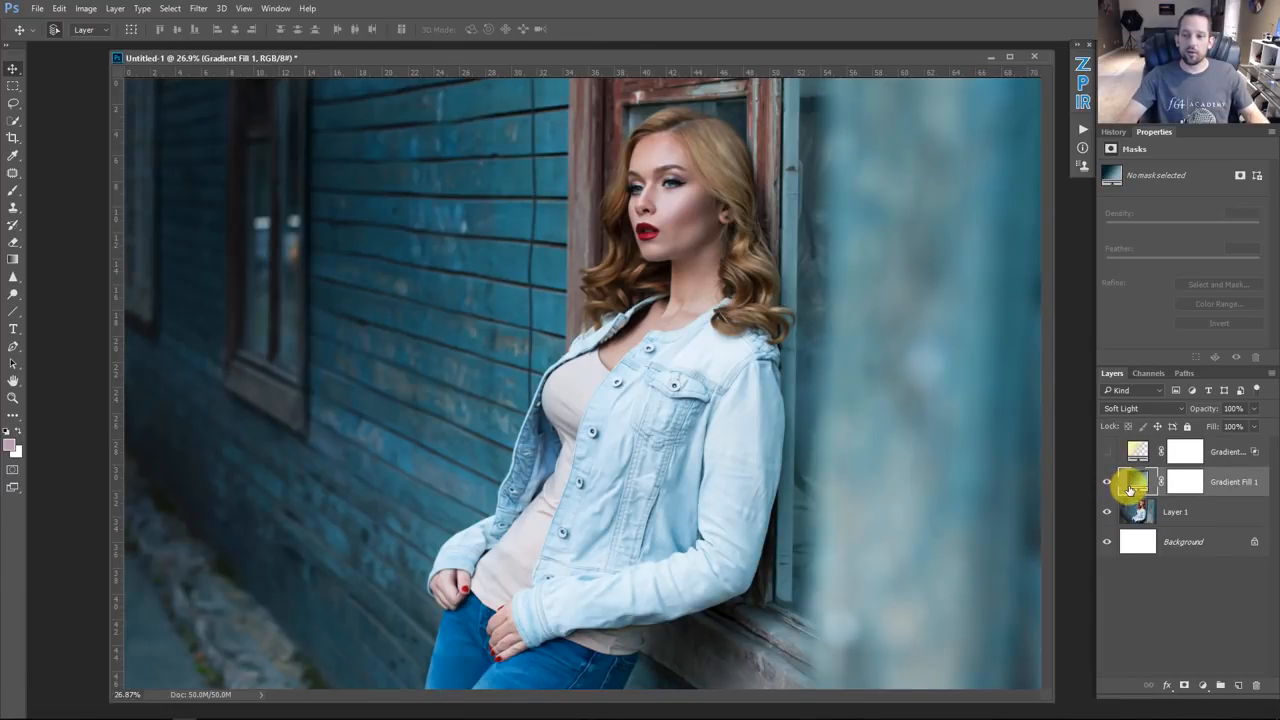
Step: Delete both gradient fill layers from the portrait document
key("Delete")
left_click(1138, 456)
key("Delete")
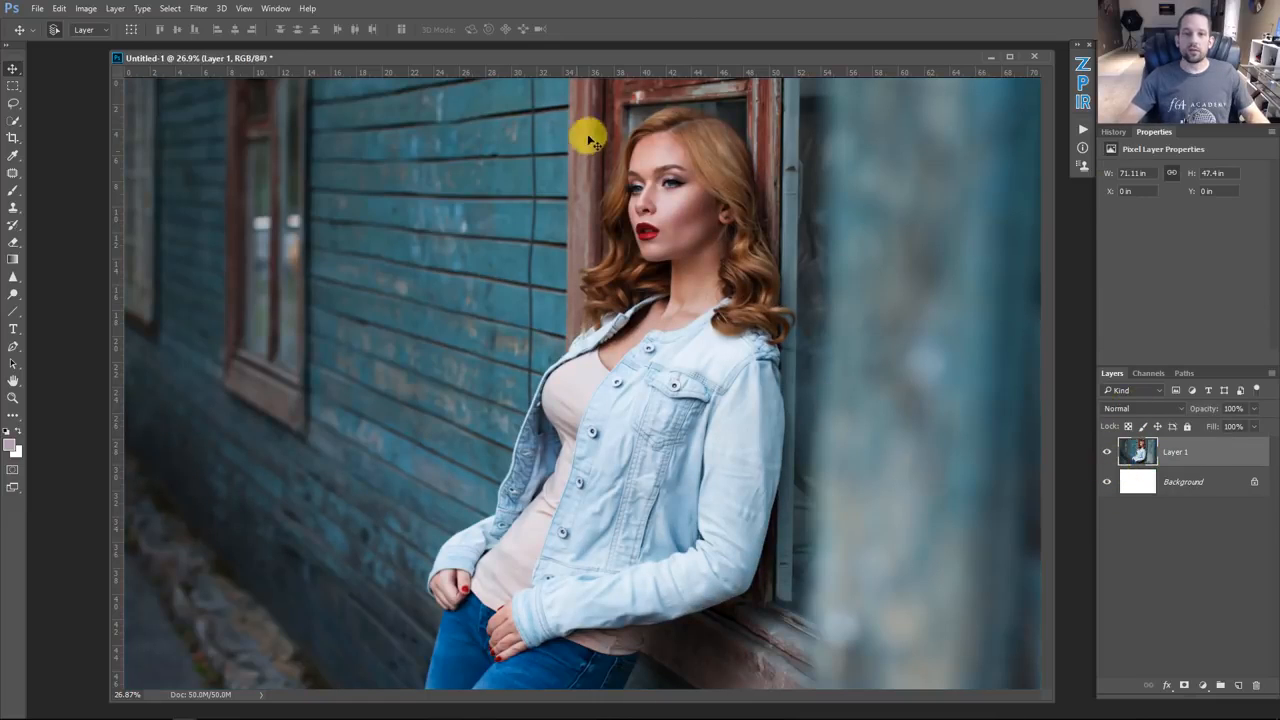
Step: Add a radial gradient fill layer with its center moved over the wall left of the model
left_click_drag(620, 60, 582, 62)
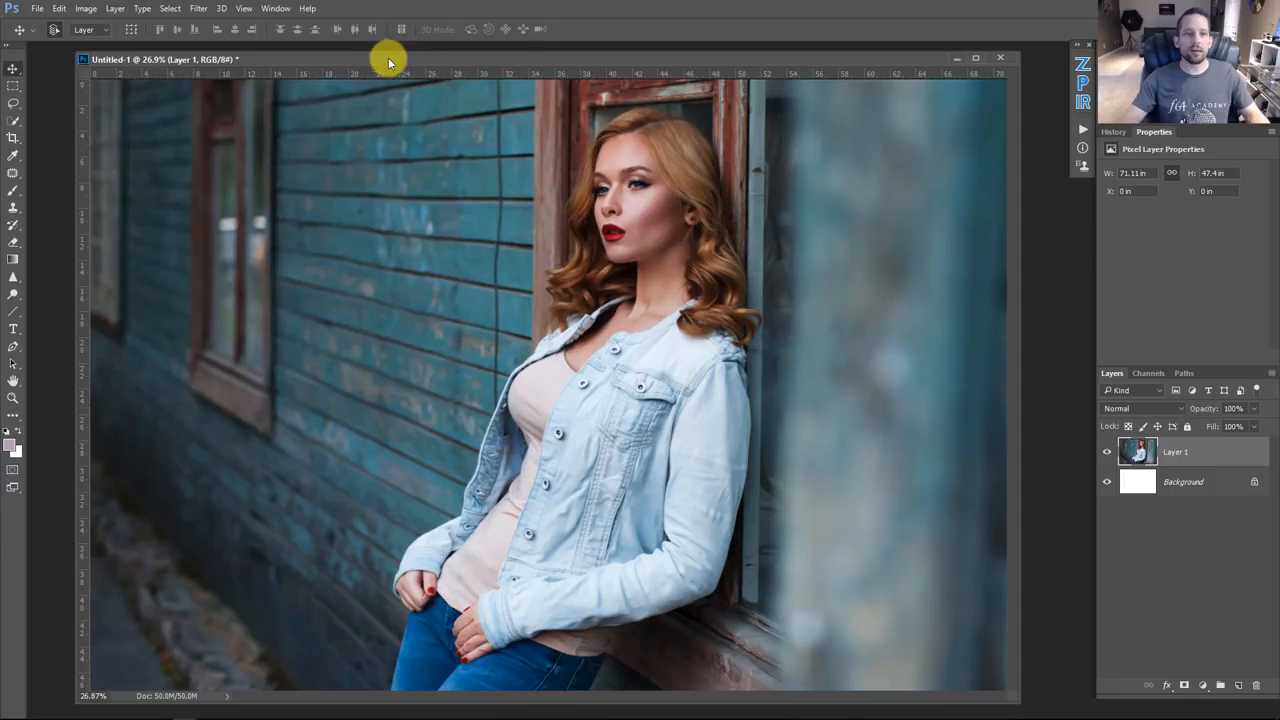
left_click_drag(388, 58, 378, 56)
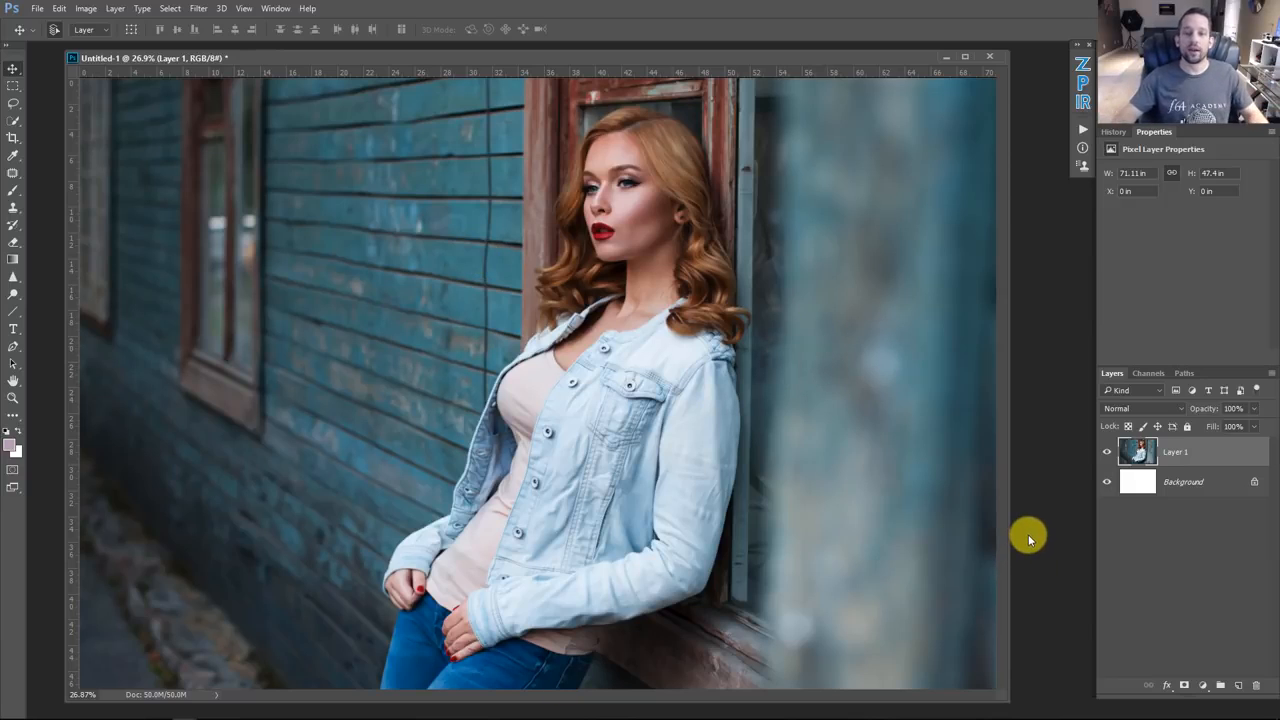
left_click(1205, 690)
left_click(1183, 411)
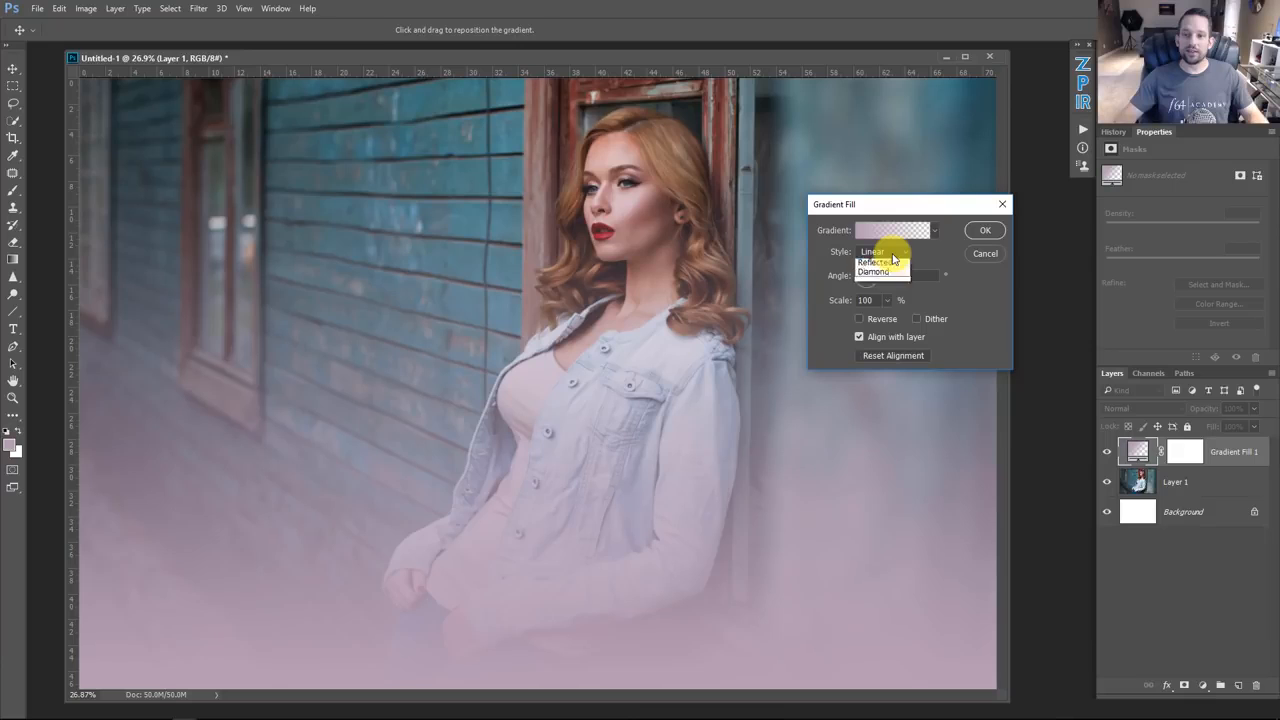
left_click(886, 264)
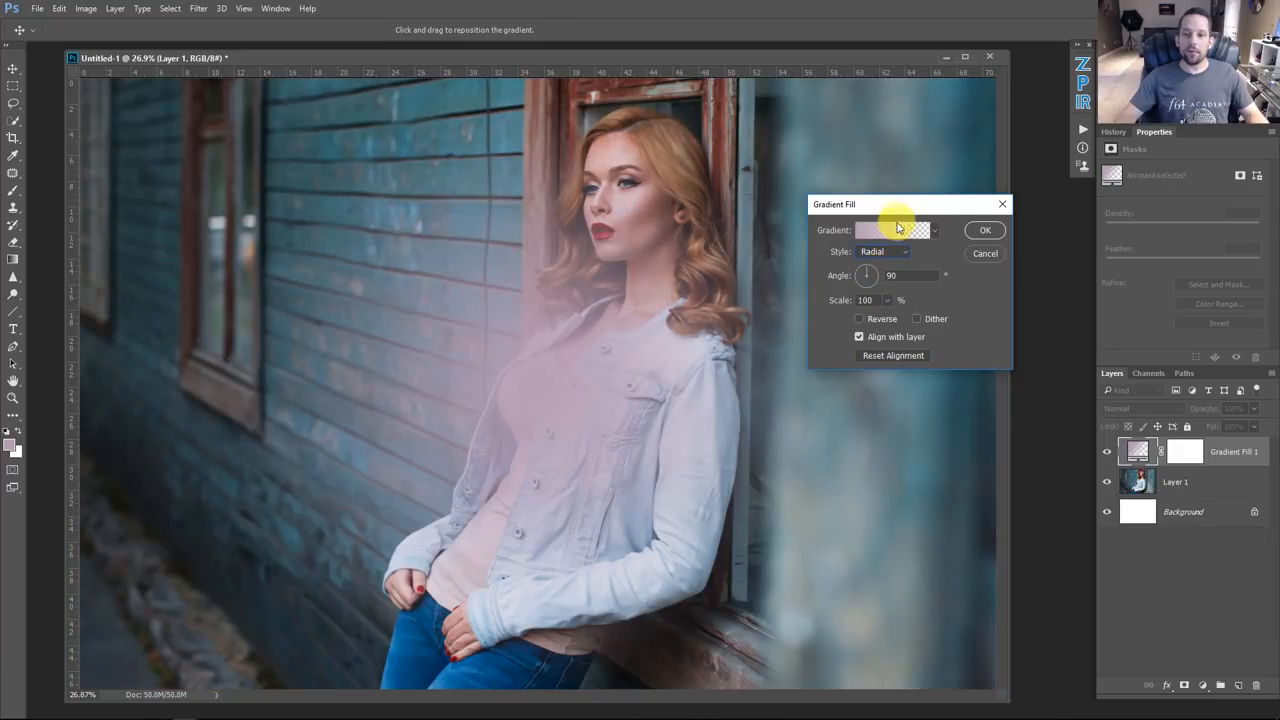
left_click_drag(557, 403, 222, 348)
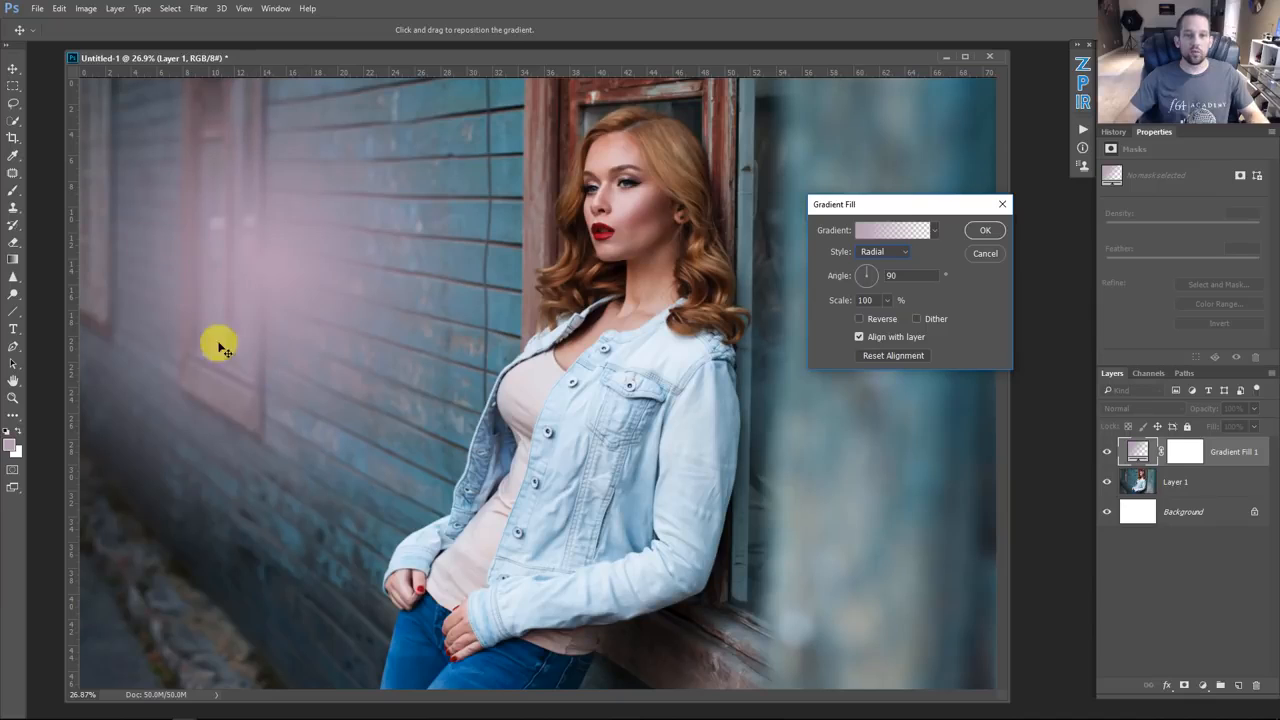
left_click(990, 231)
Step: Try the Soft Light, Dissolve and Normal blend modes on the gradient fill layer
left_click(1142, 408)
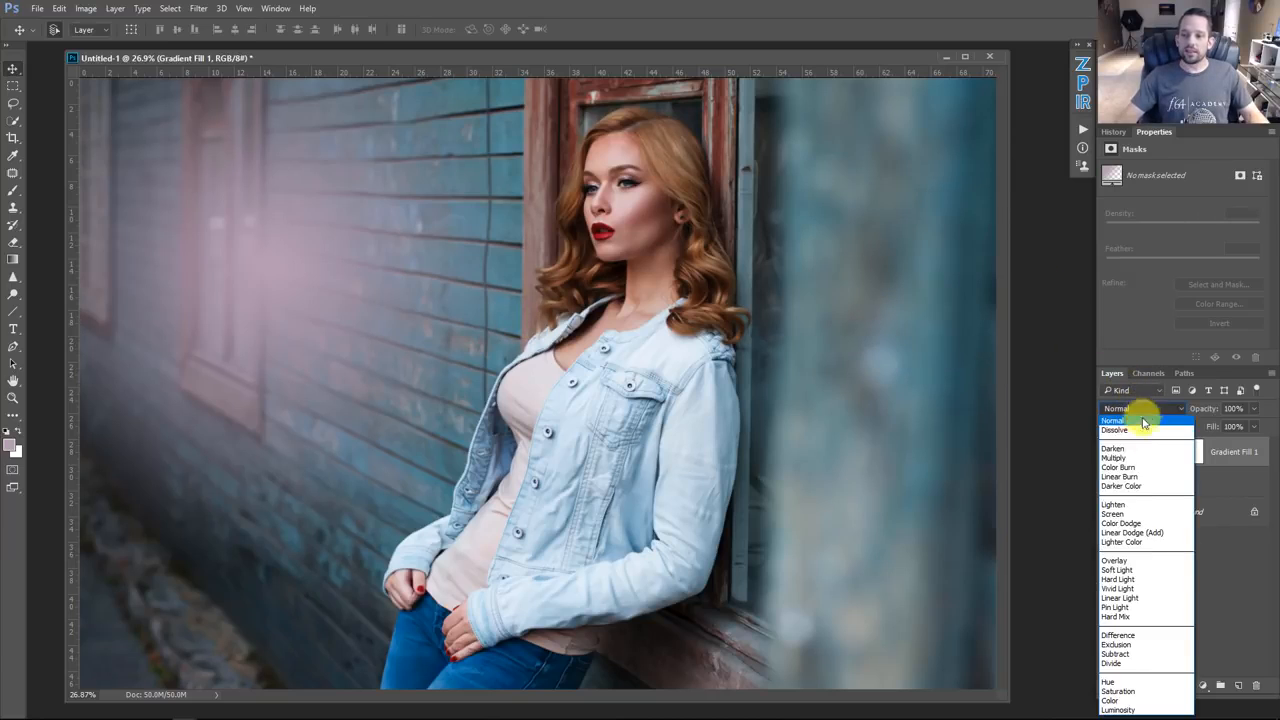
left_click(1129, 571)
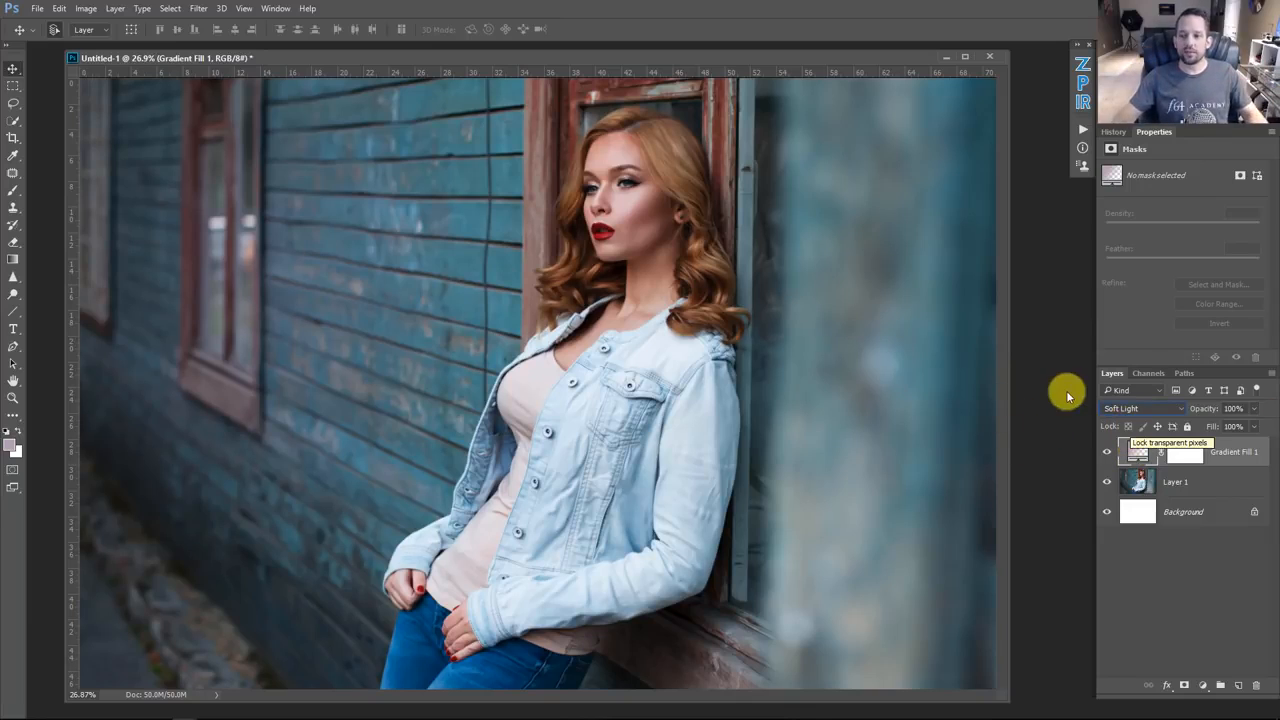
left_click(1112, 408)
left_click(1113, 430)
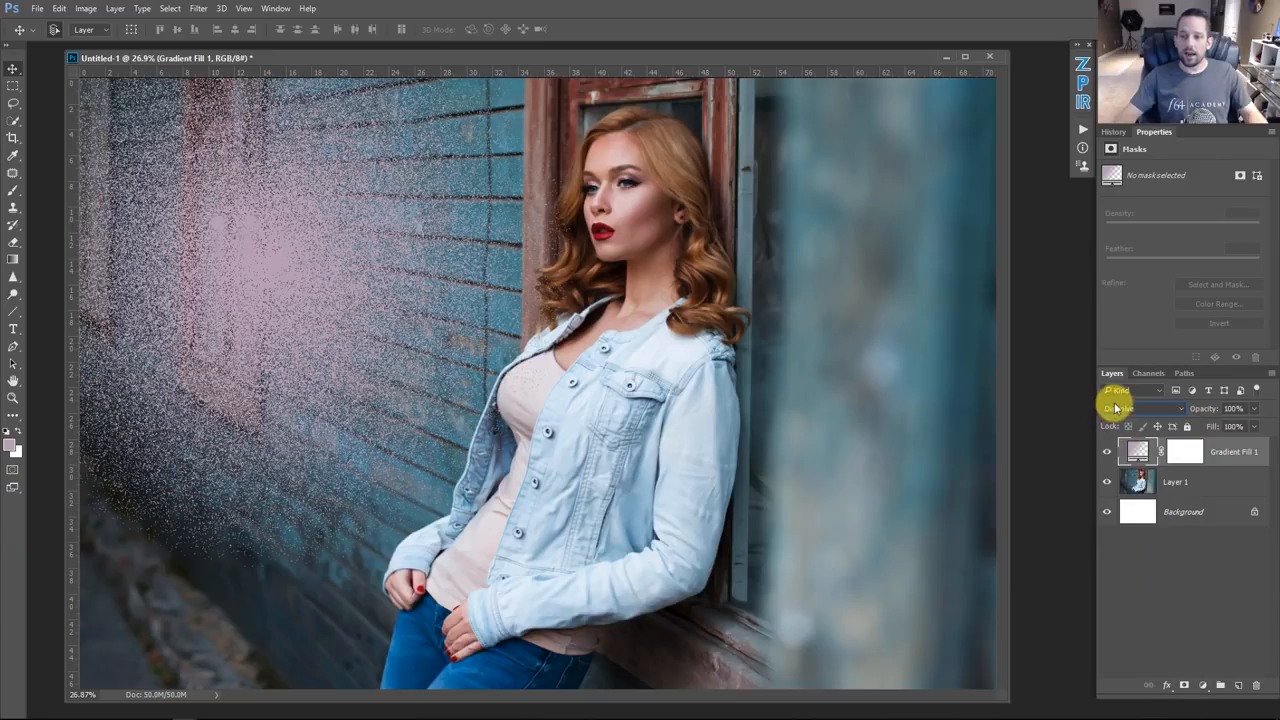
left_click(1112, 408)
left_click(1112, 420)
Step: Reopen the gradient fill settings and apply a dark blue-to-light teal preset gradient
double_click(1138, 452)
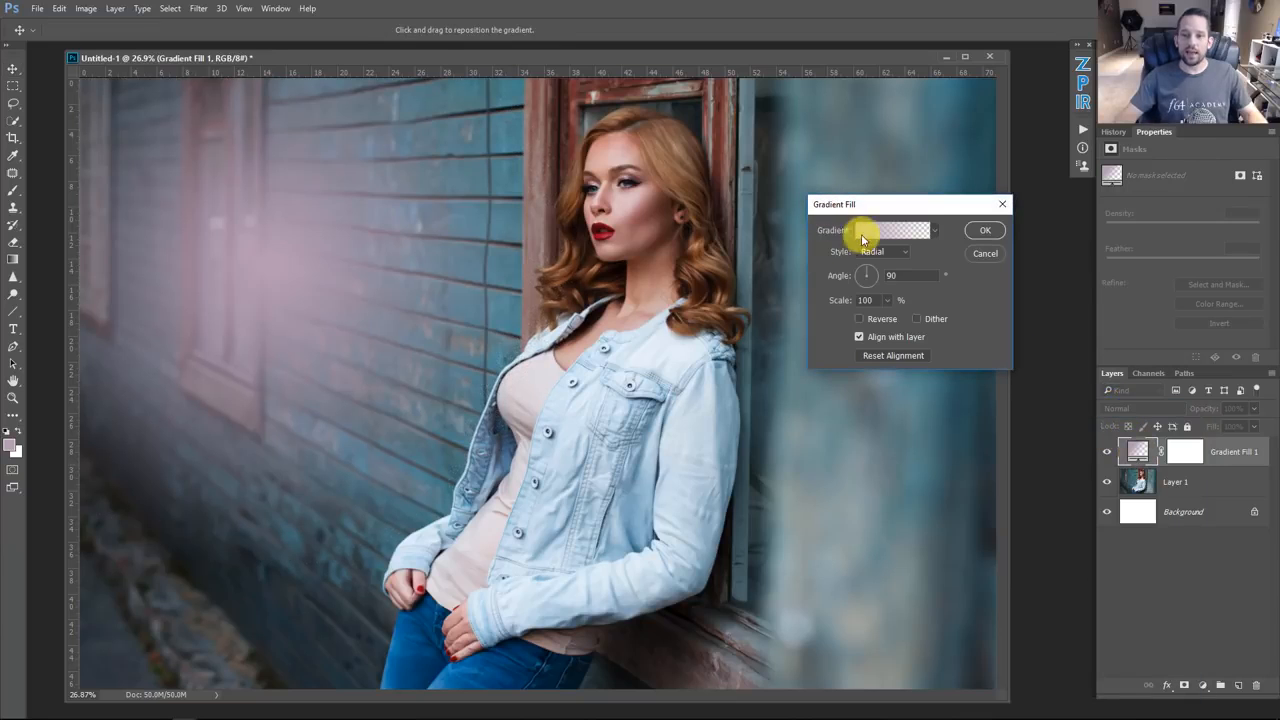
left_click(866, 231)
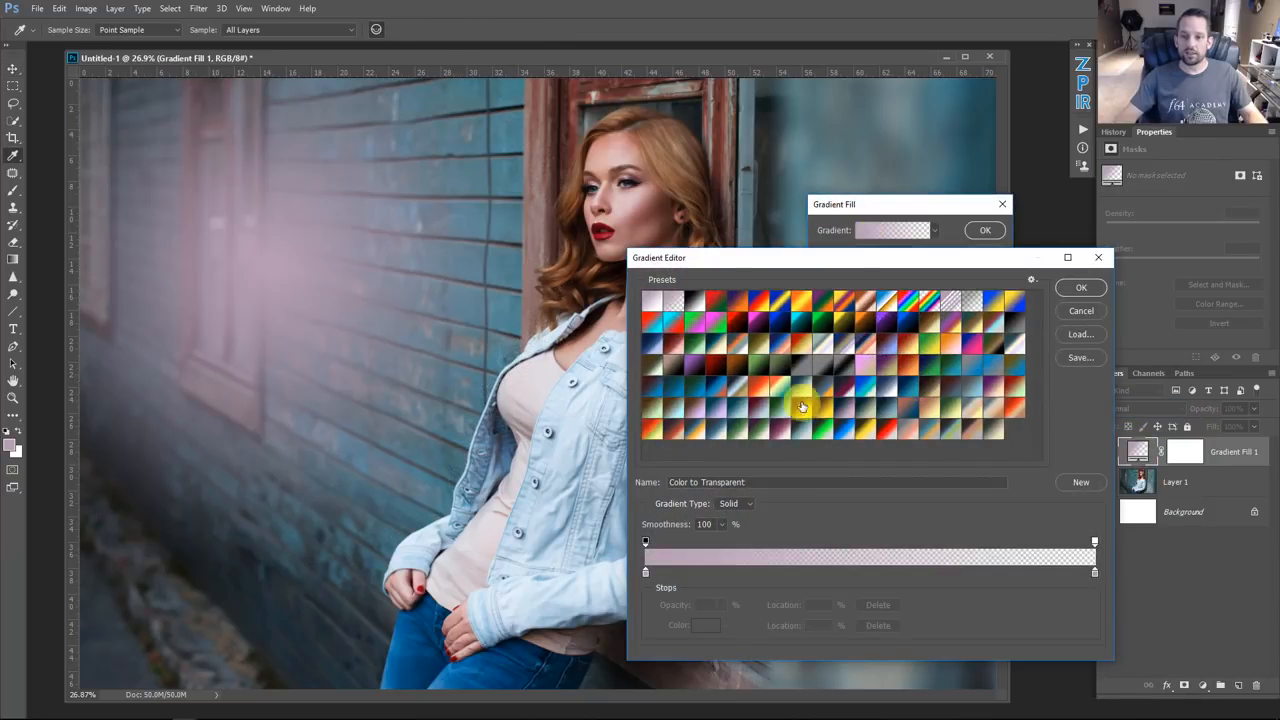
left_click(886, 410)
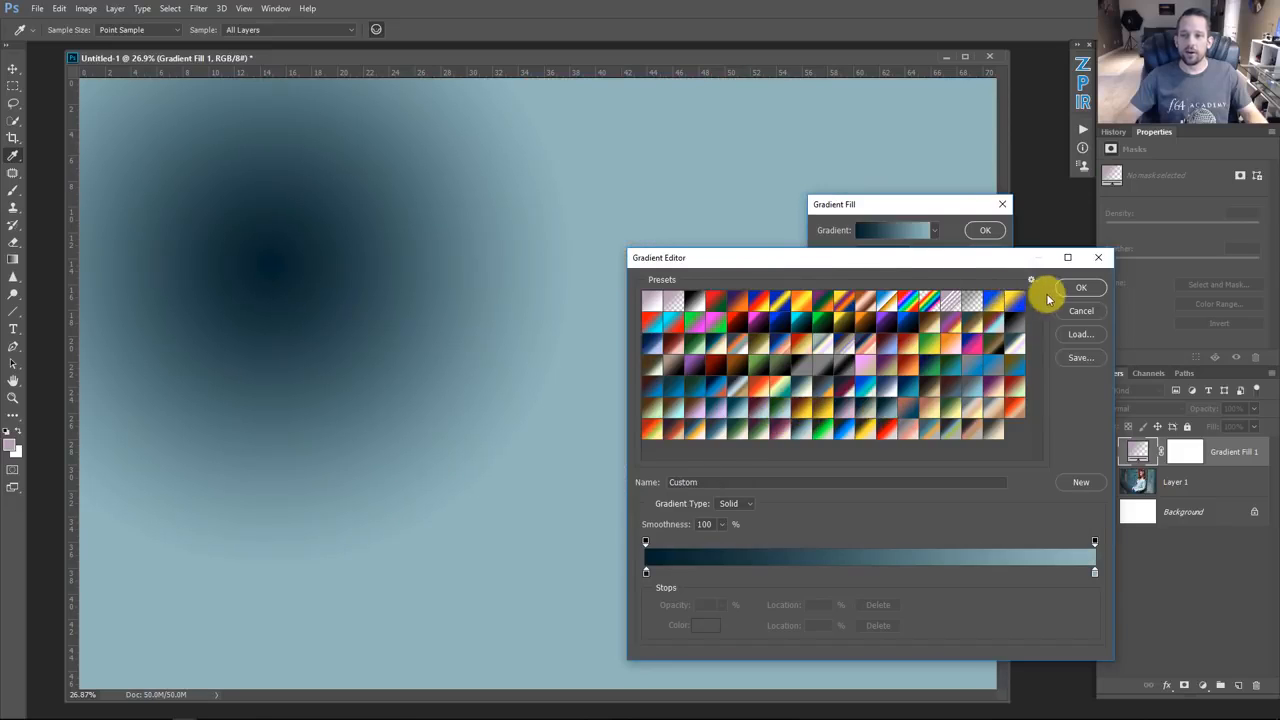
left_click(1081, 288)
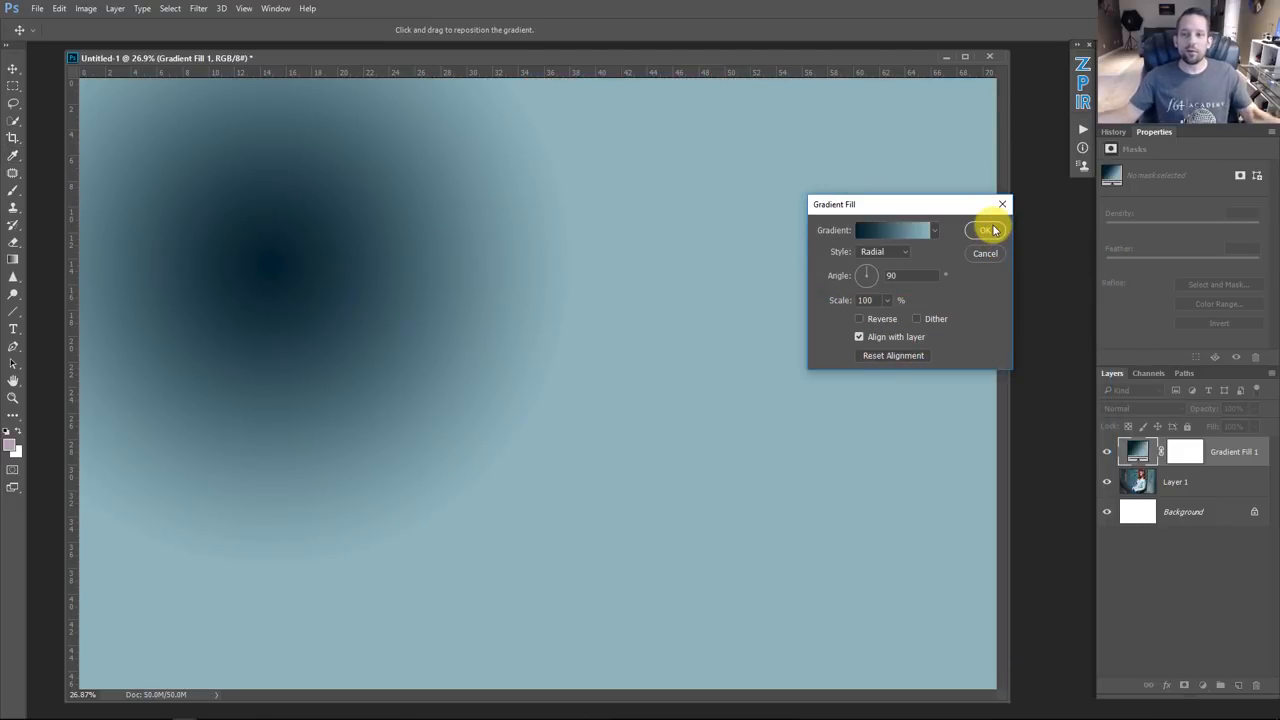
left_click(988, 231)
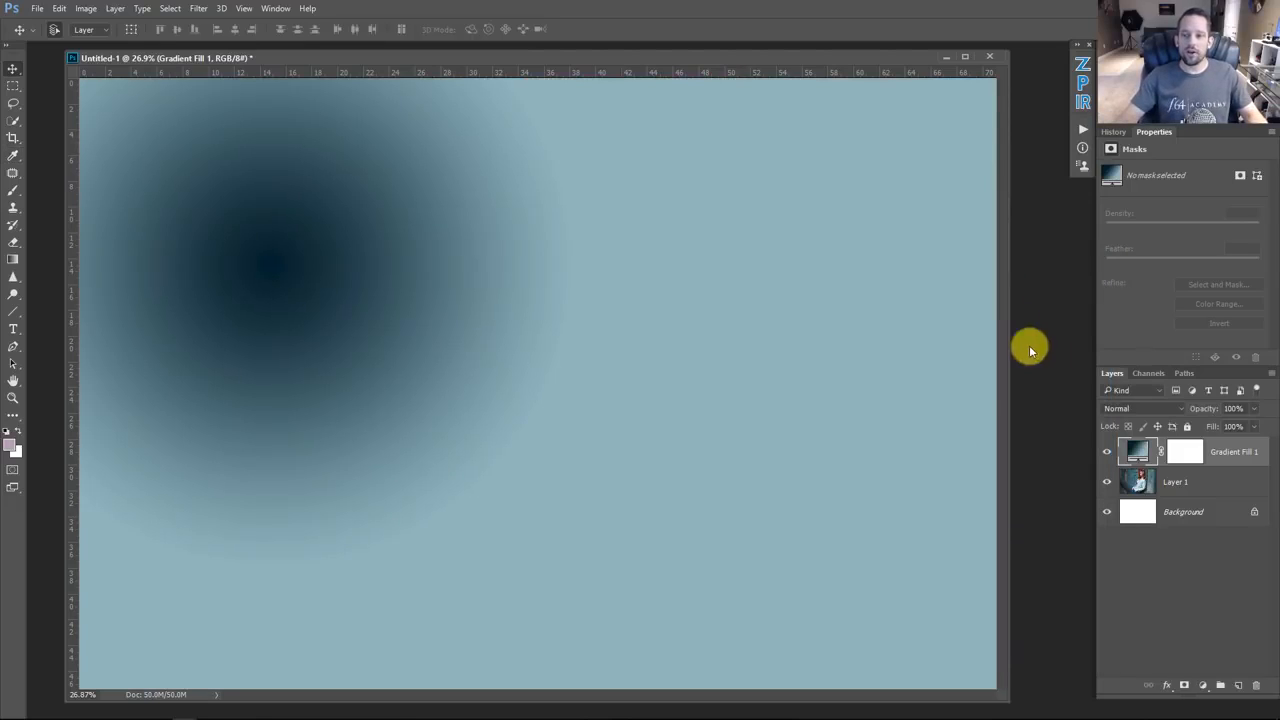
Step: Set the gradient fill layer's blend mode to Soft Light and toggle its visibility to compare
left_click(1150, 409)
key("Escape")
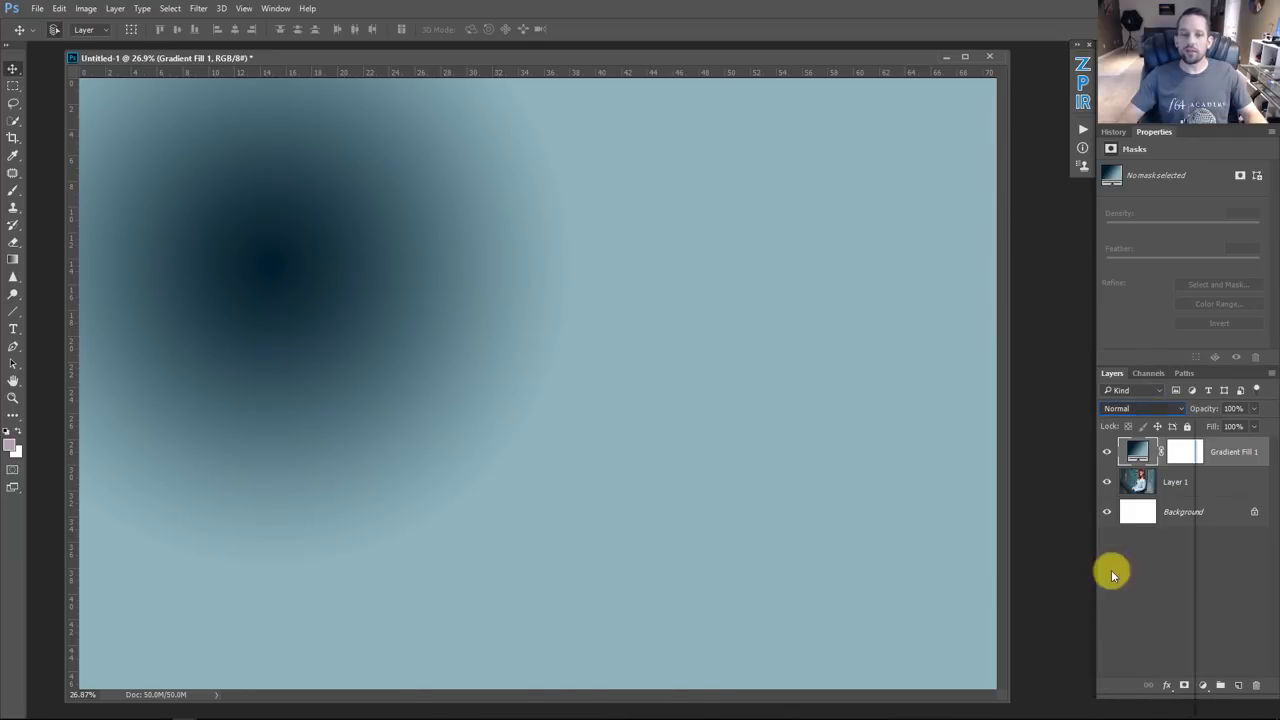
left_click(1112, 571)
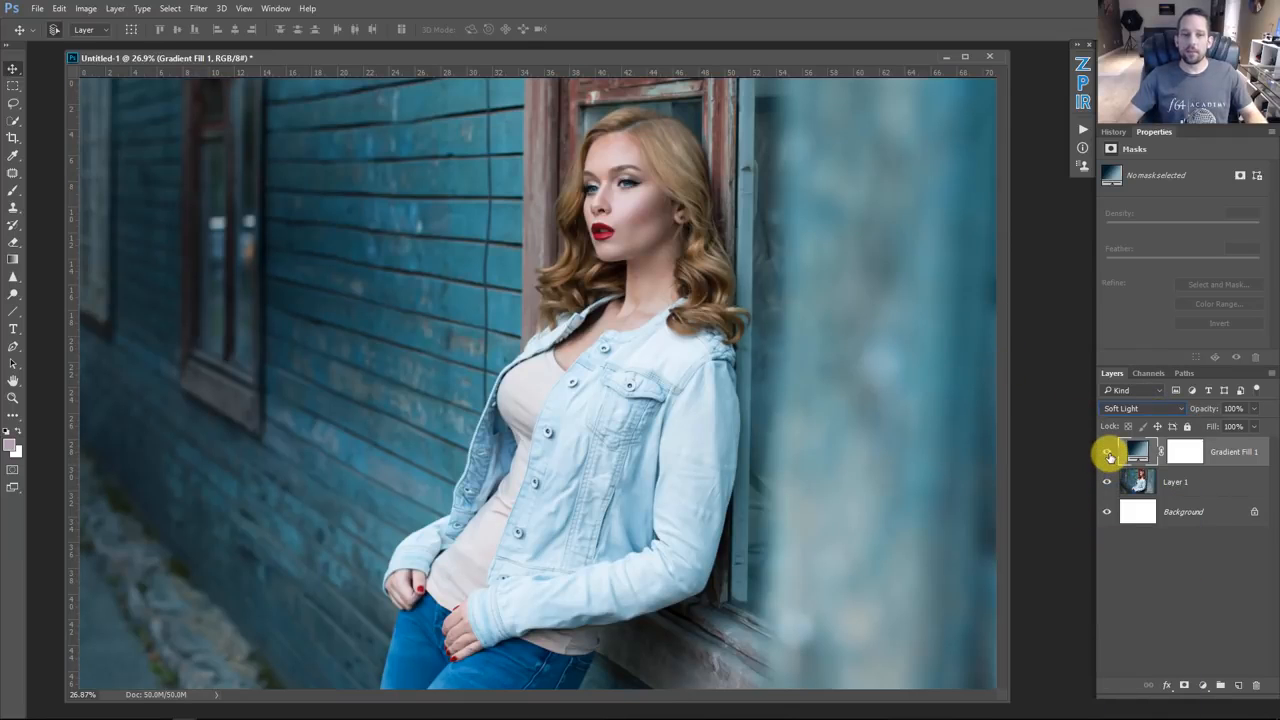
left_click(1105, 453)
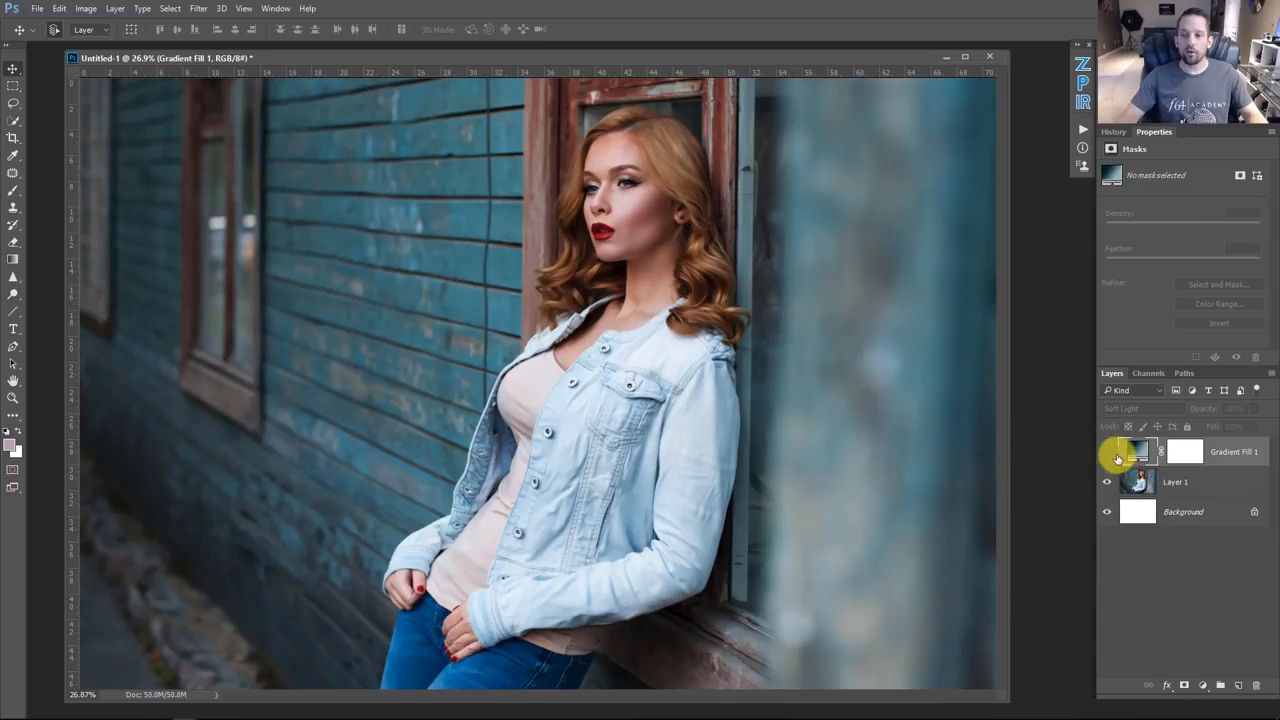
left_click(1107, 453)
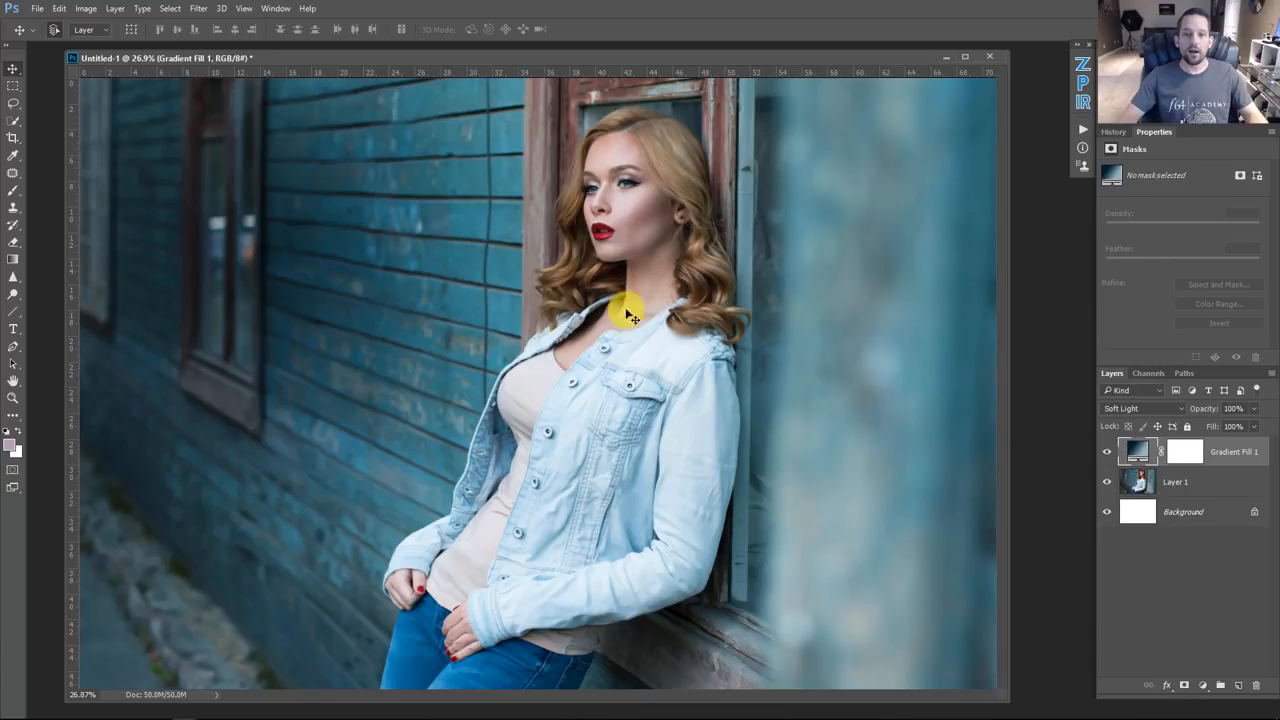
Step: Reopen the first gradient fill, scale it to 144%, move its center toward the model, and toggle Reverse on and off
double_click(1137, 454)
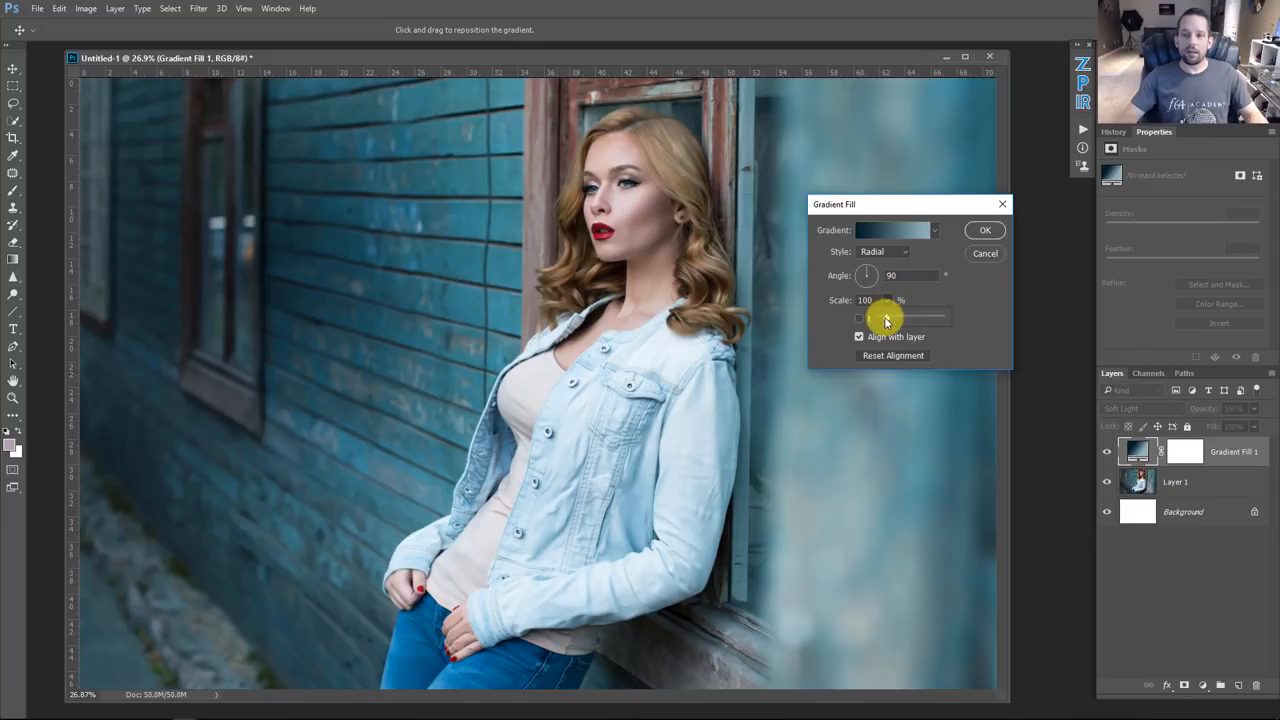
left_click_drag(885, 320, 889, 321)
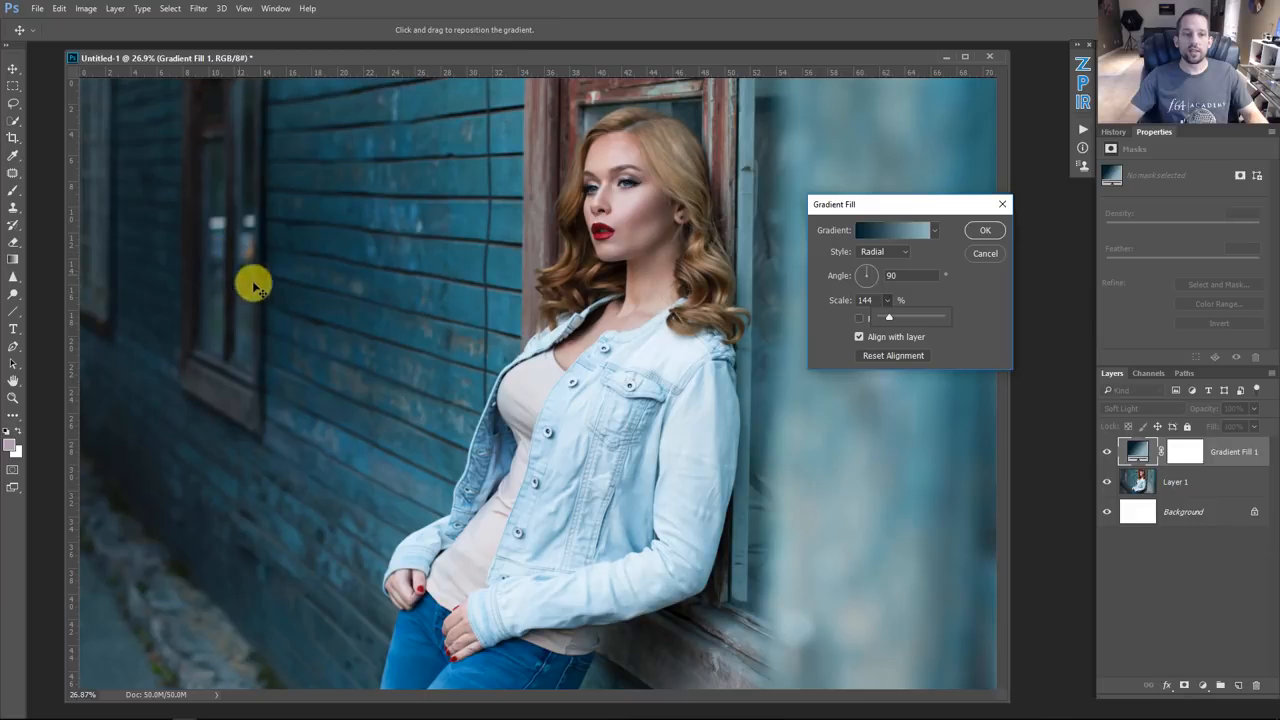
left_click_drag(257, 306, 505, 345)
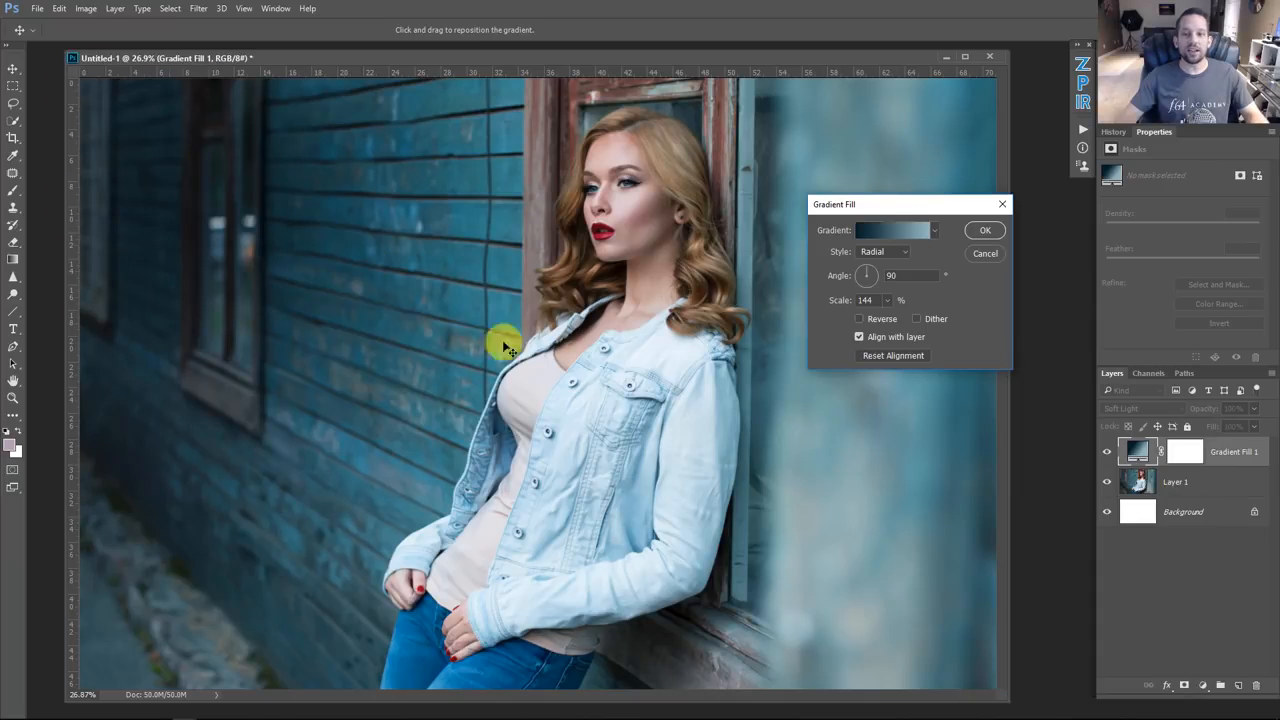
left_click(882, 320)
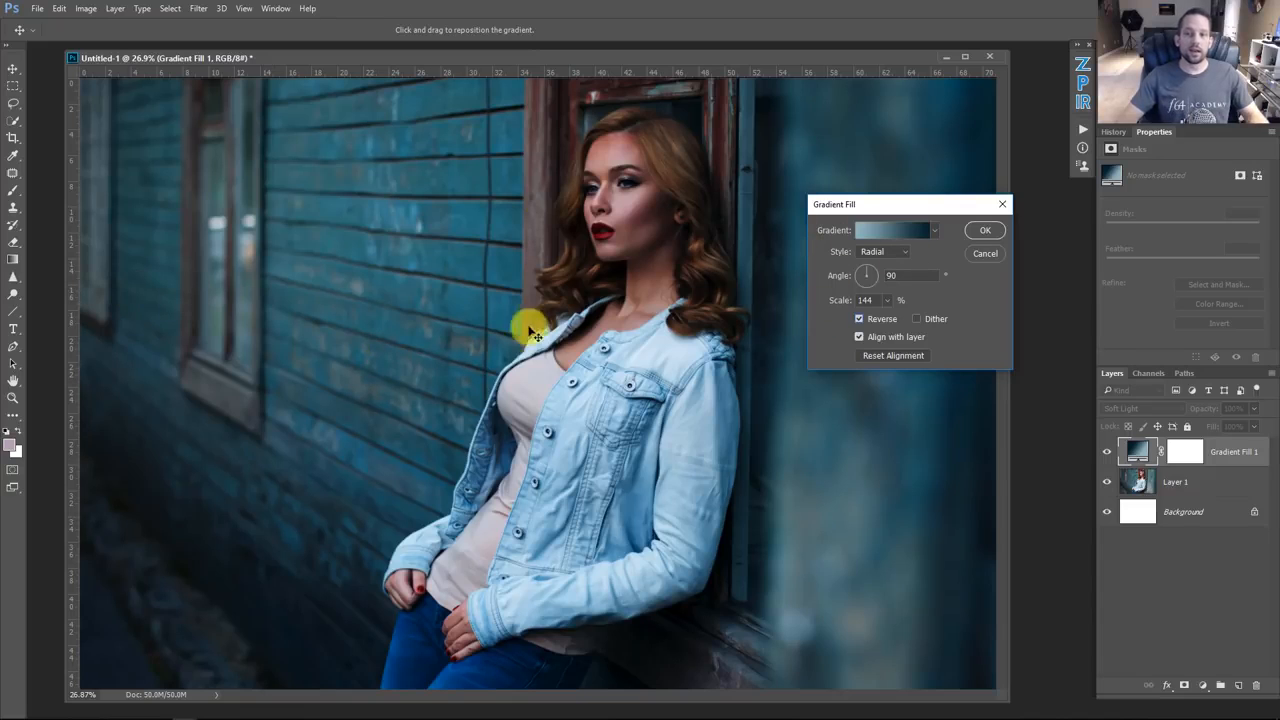
left_click(868, 320)
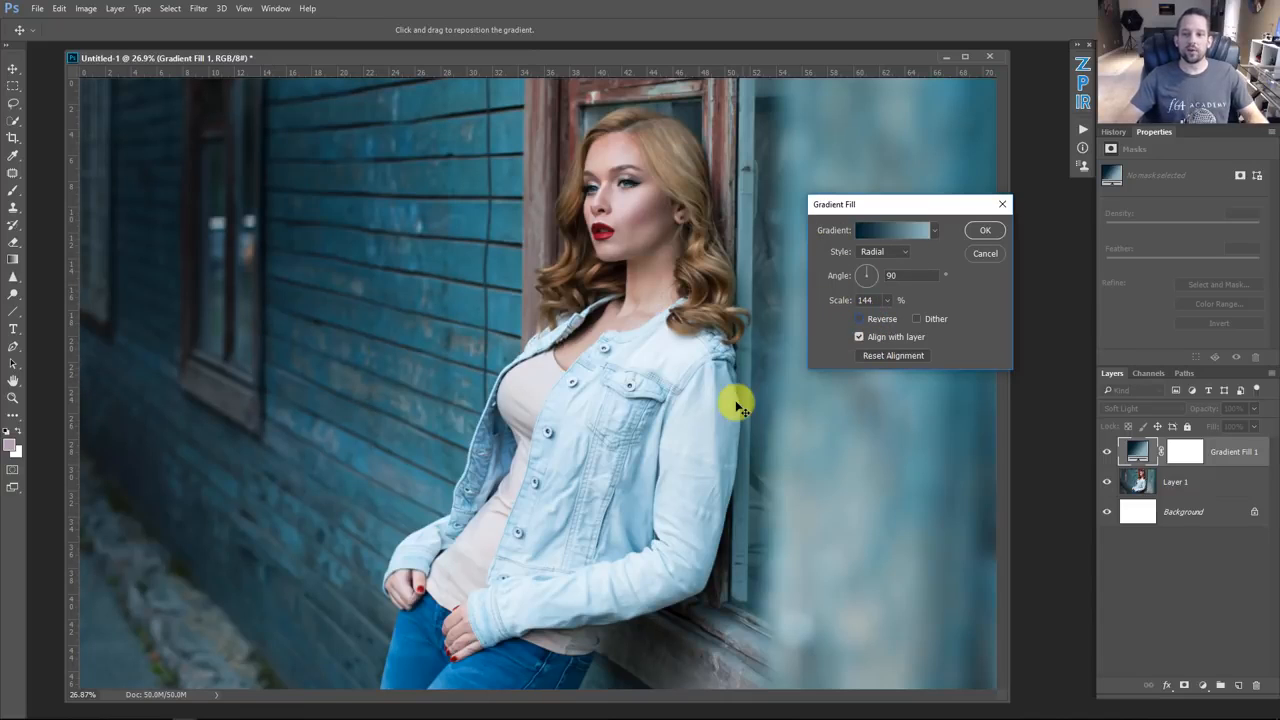
left_click(986, 231)
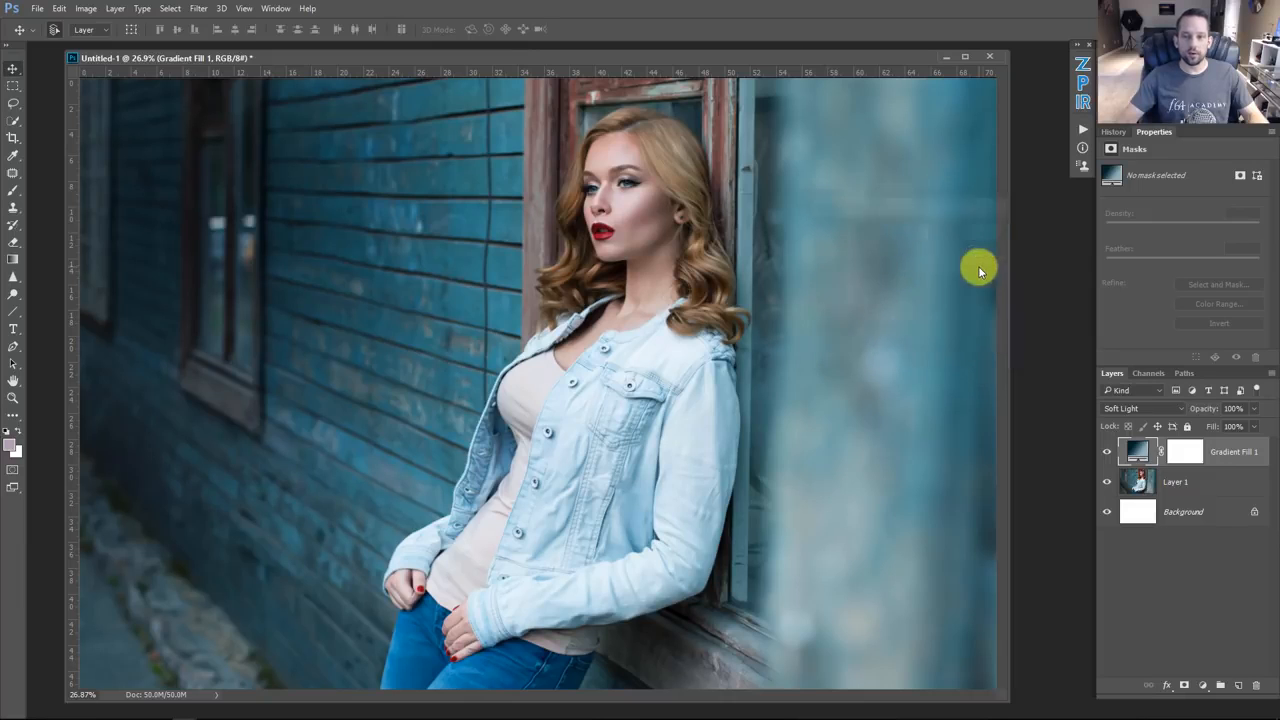
Step: Toggle the first gradient fill layer's visibility to compare the effect
left_click(1107, 452)
left_click(1107, 452)
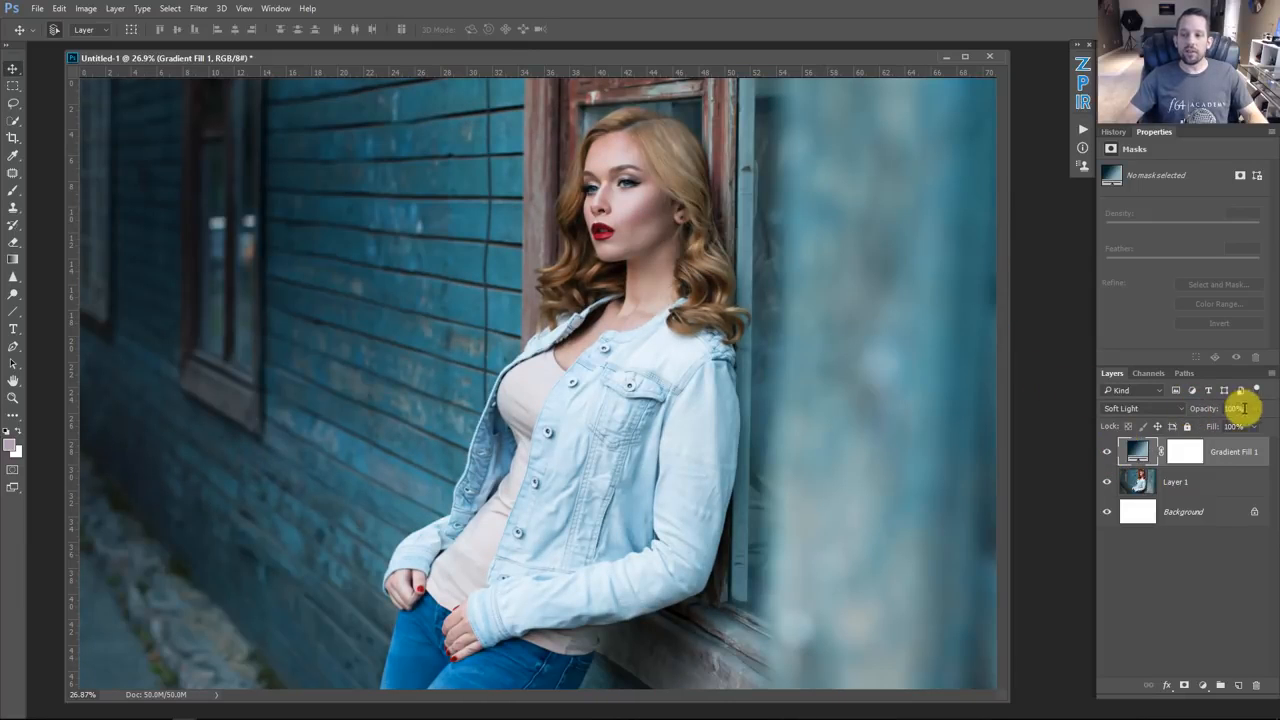
left_click_drag(1228, 428, 1260, 423)
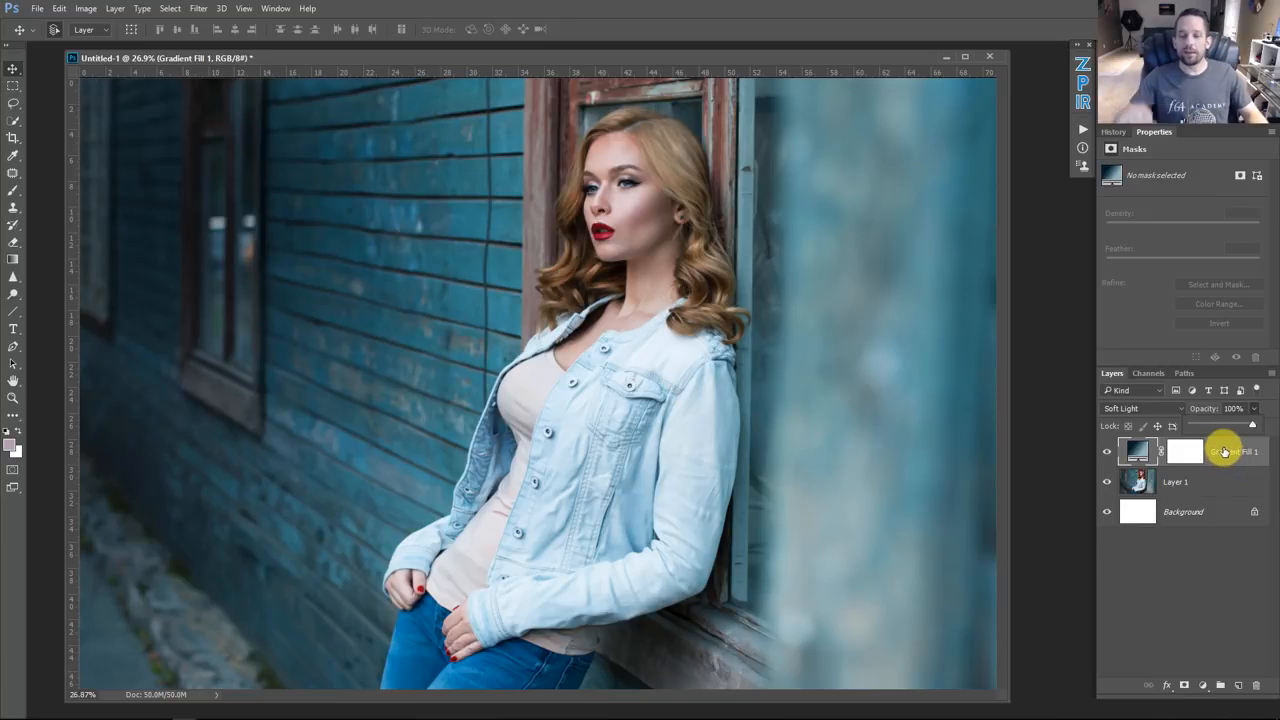
Step: Add a new gradient fill layer using a pale yellow (eeff9d) to transparent linear gradient
left_click(1202, 686)
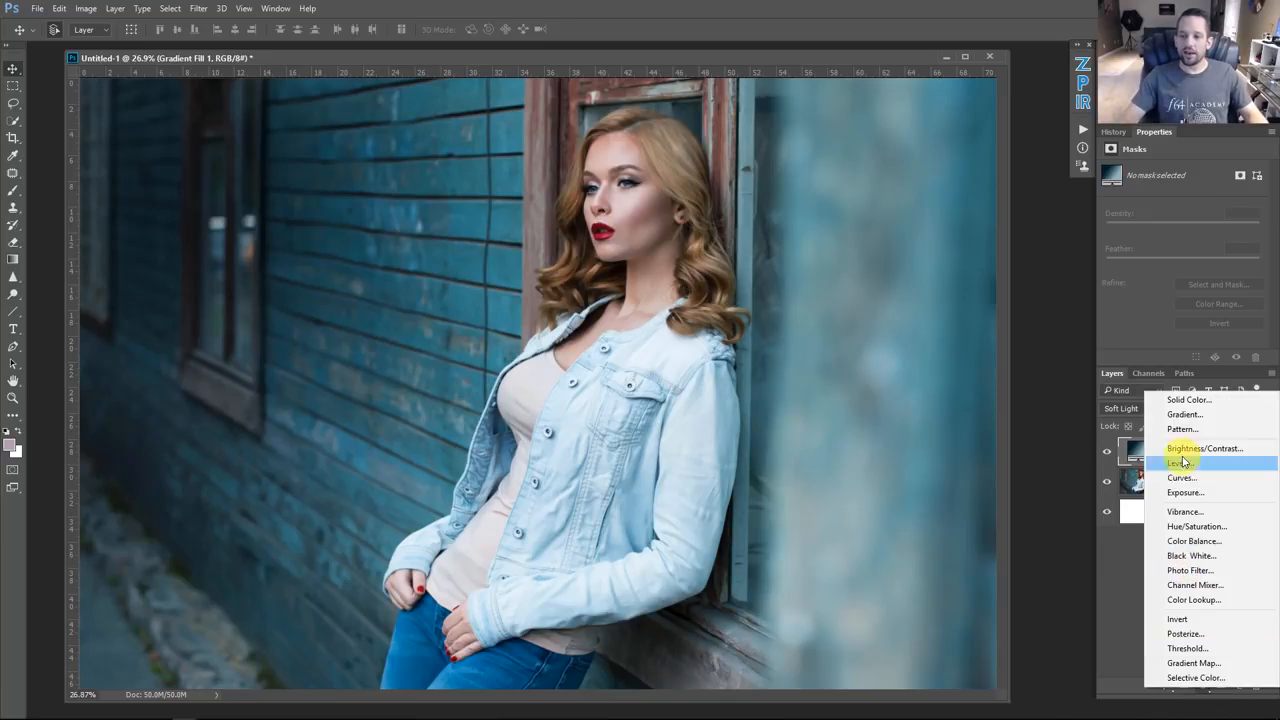
left_click(1185, 414)
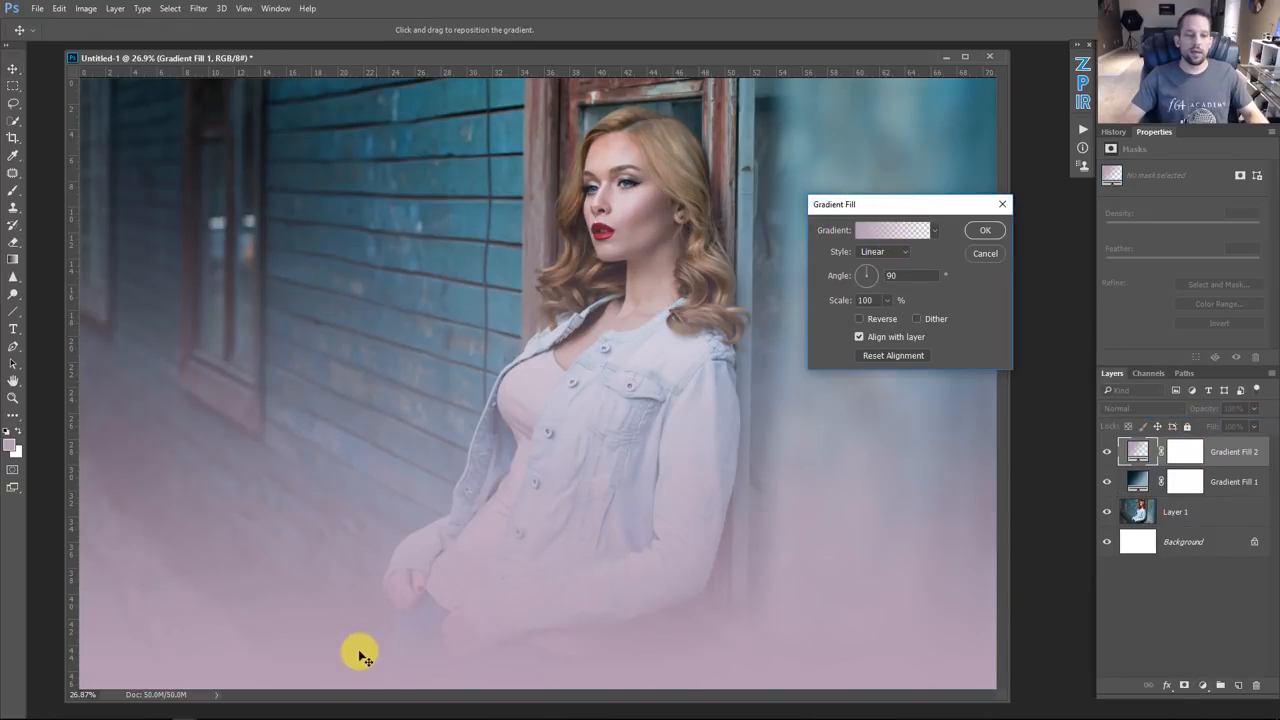
left_click(893, 231)
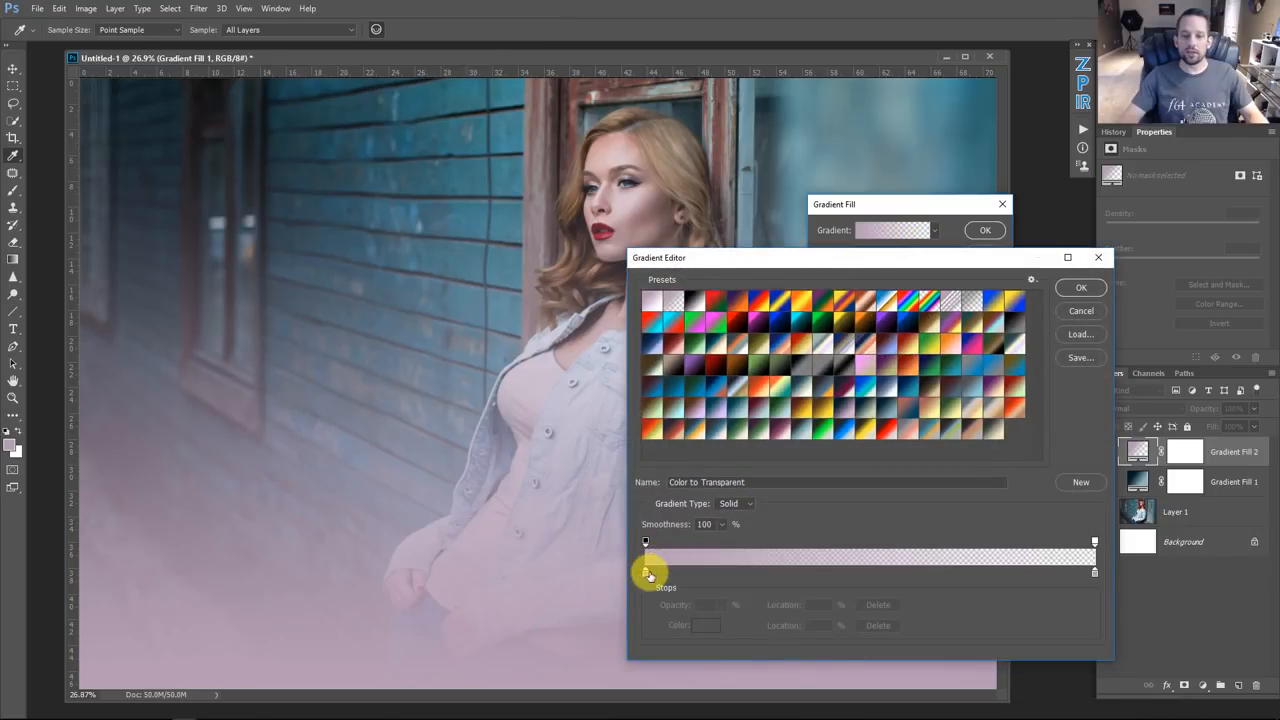
left_click(645, 575)
left_click(703, 620)
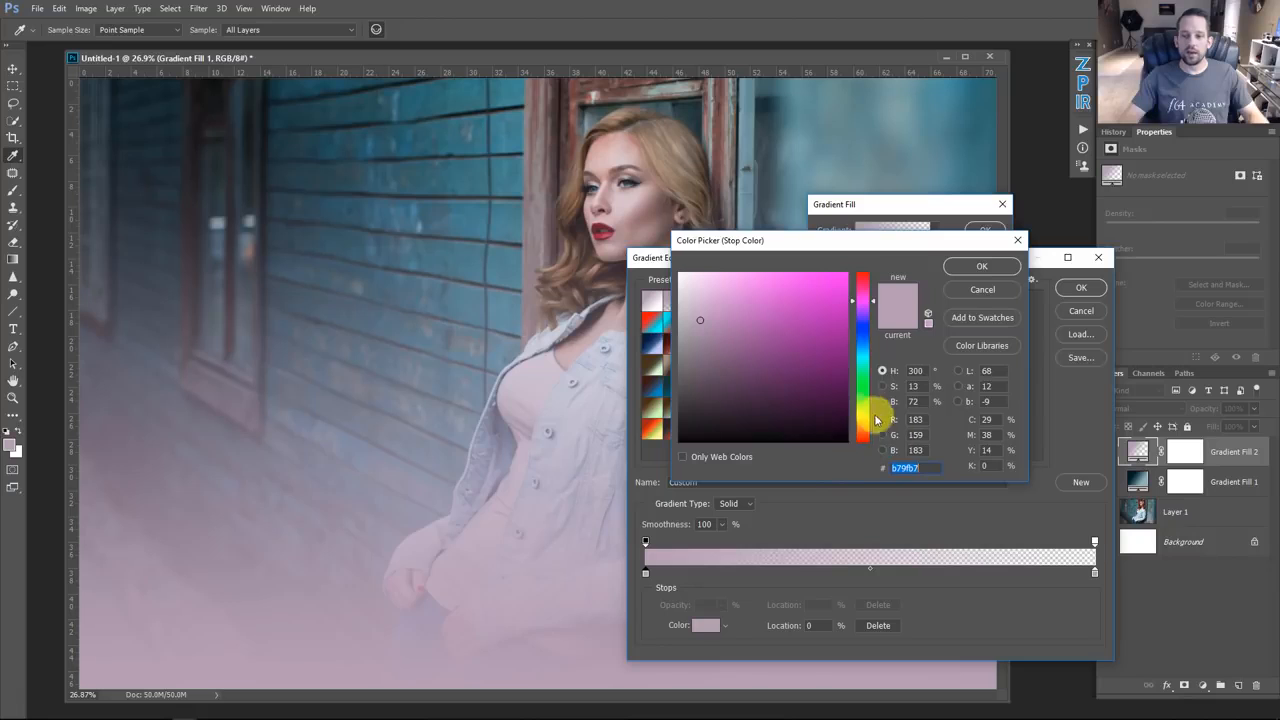
left_click_drag(865, 411, 867, 420)
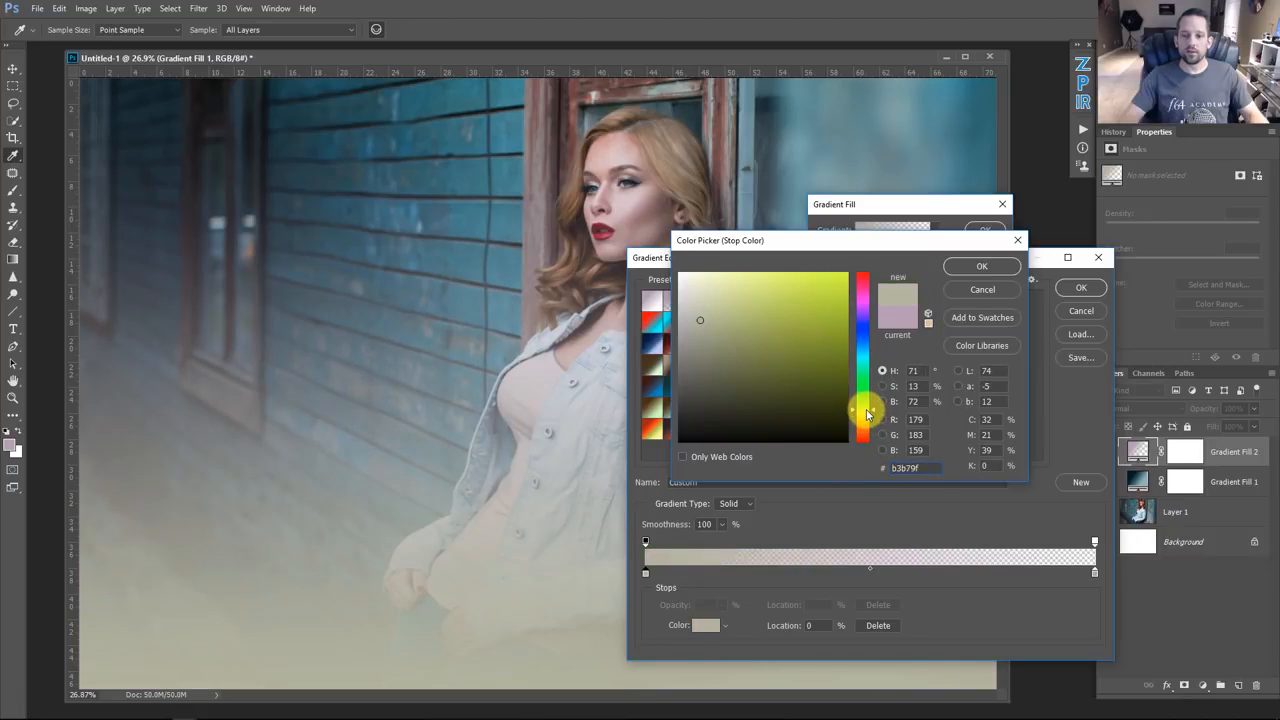
left_click_drag(781, 318, 746, 265)
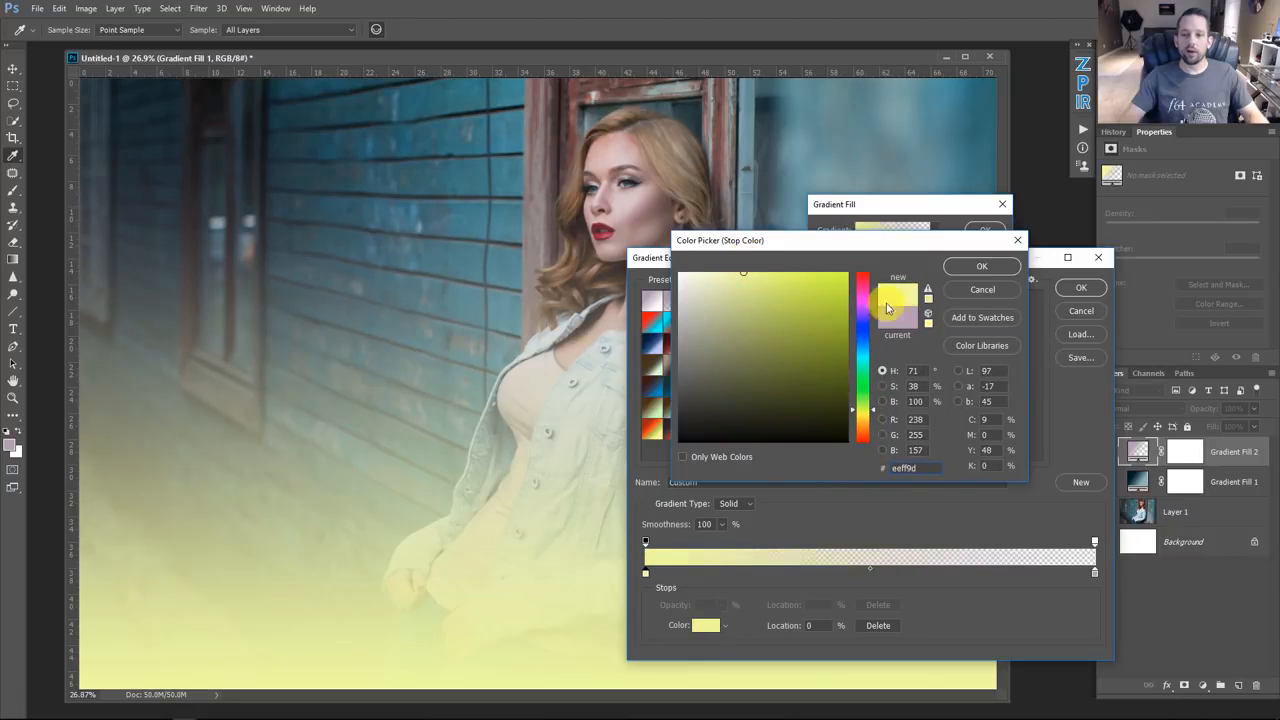
left_click(982, 266)
left_click(1081, 287)
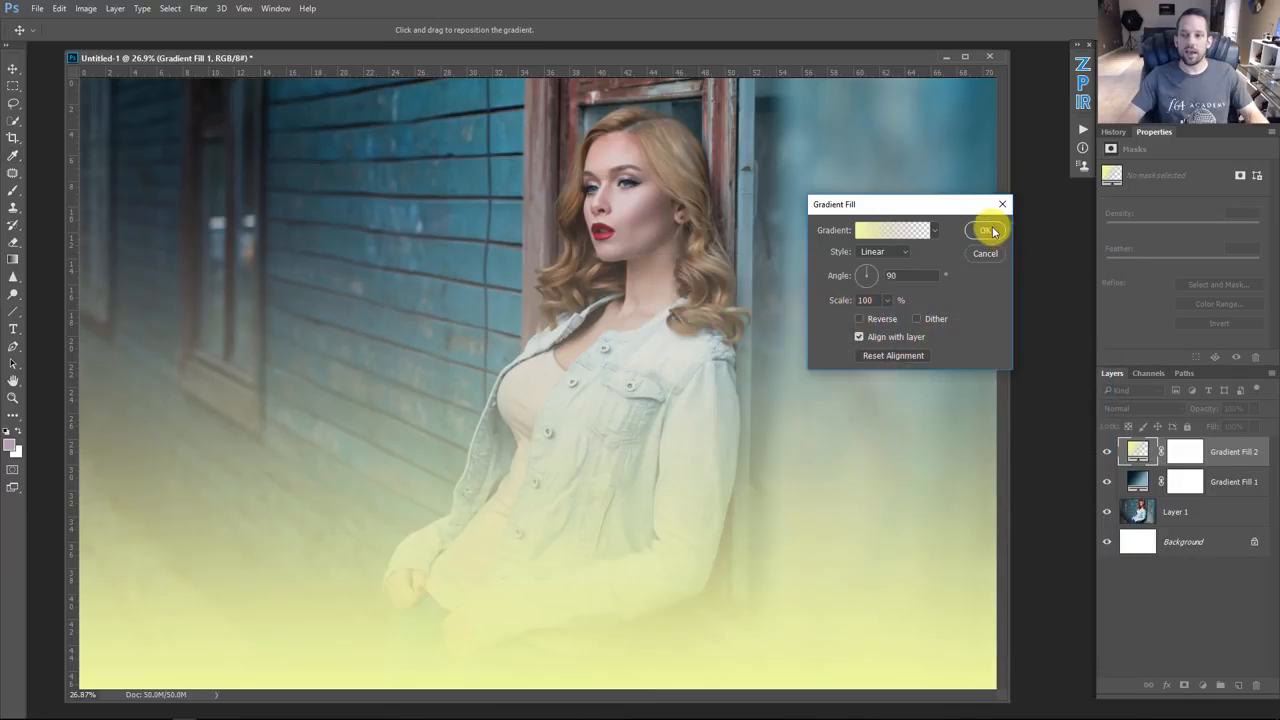
left_click(988, 231)
Step: Set the yellow gradient layer's blend mode to Soft Light and toggle its visibility to compare
left_click(1148, 408)
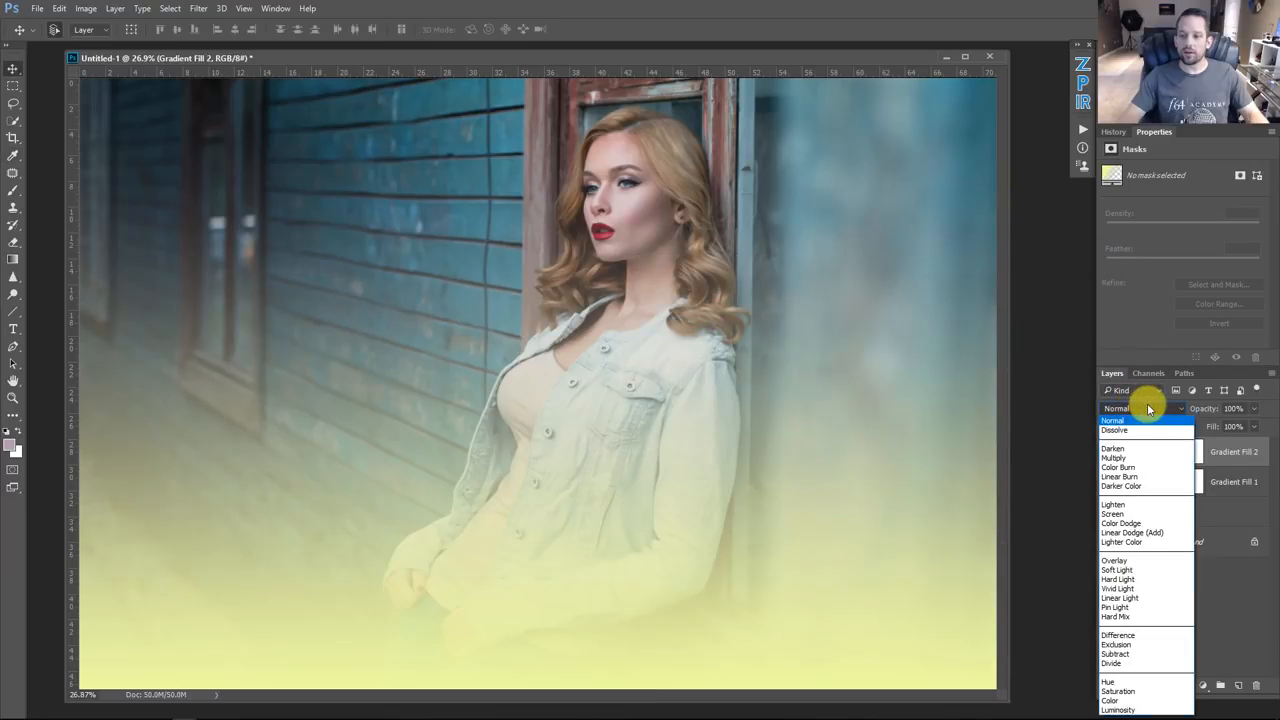
left_click(1112, 570)
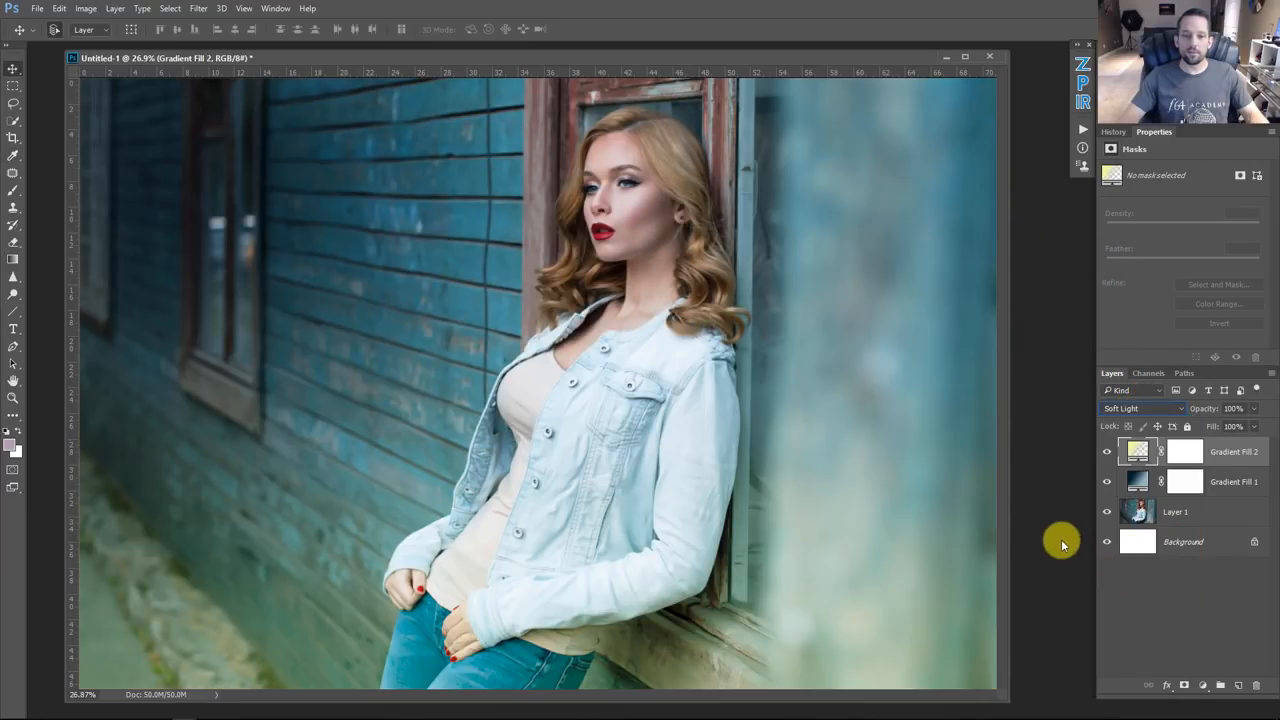
left_click(1110, 452)
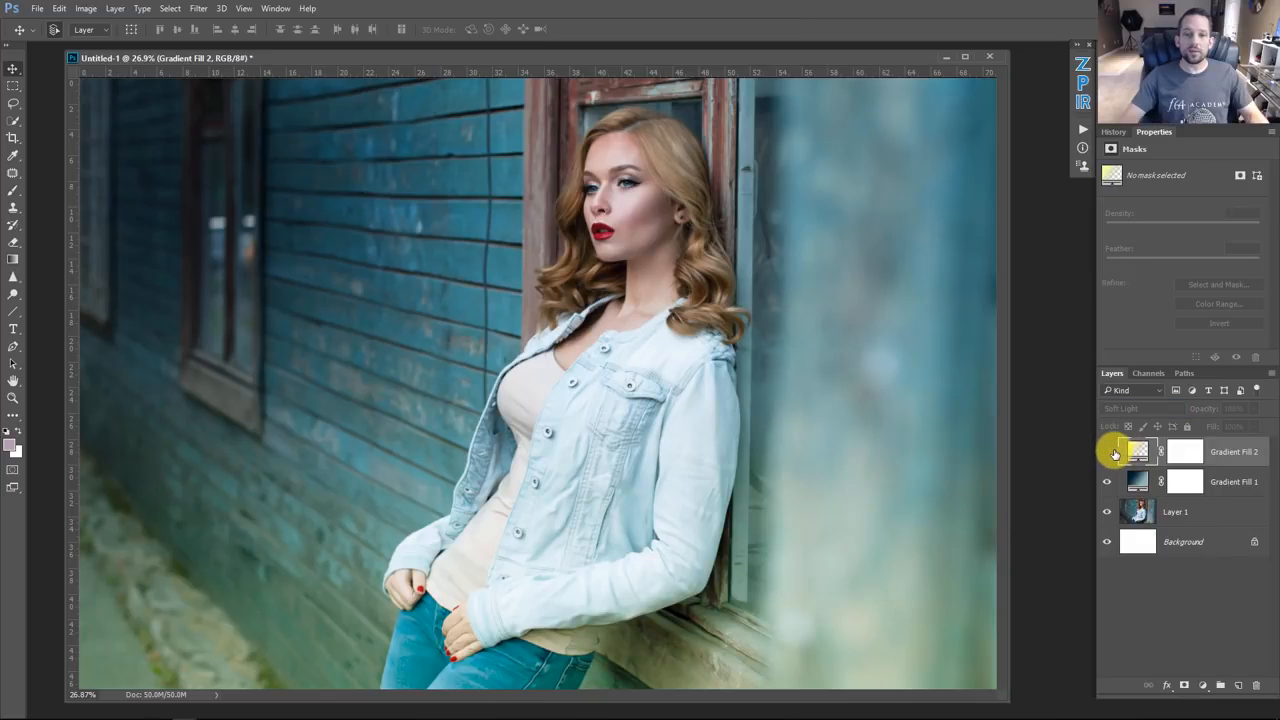
left_click(1110, 452)
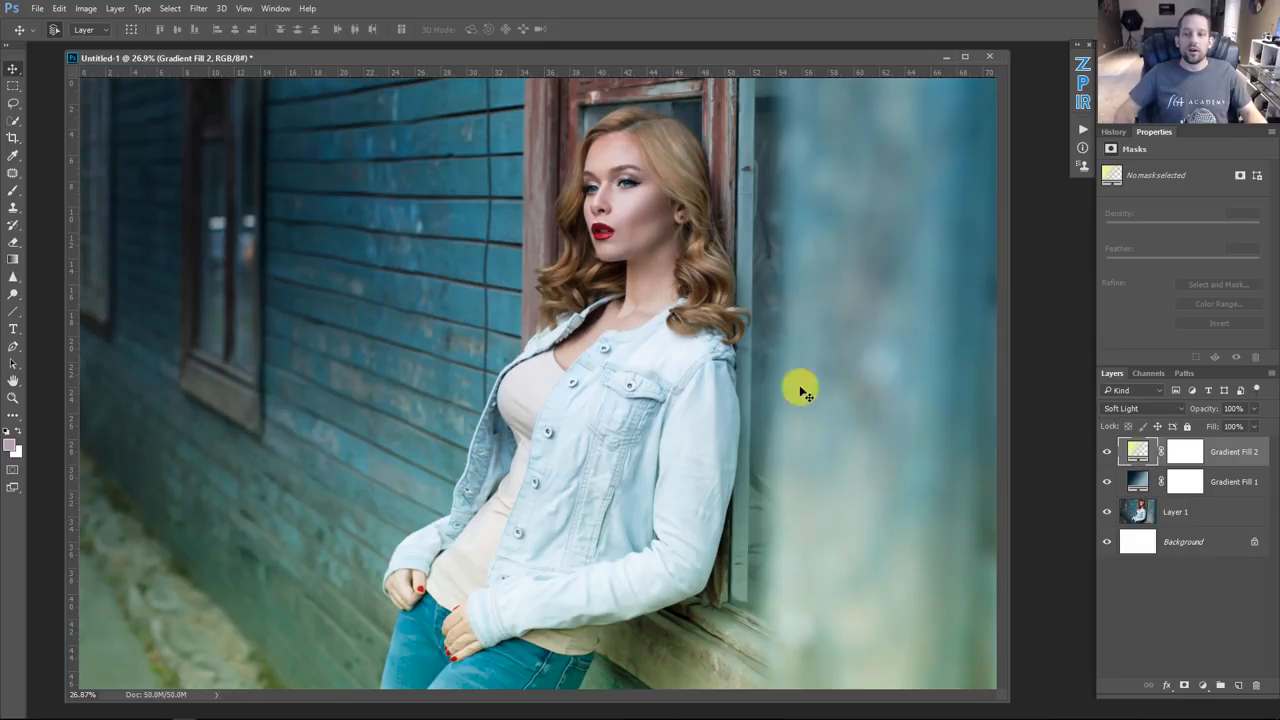
Step: Set the yellow gradient layer's Blend If underlying-layer split sliders to 27/99 and 161/255 in its blending options
double_click(1243, 467)
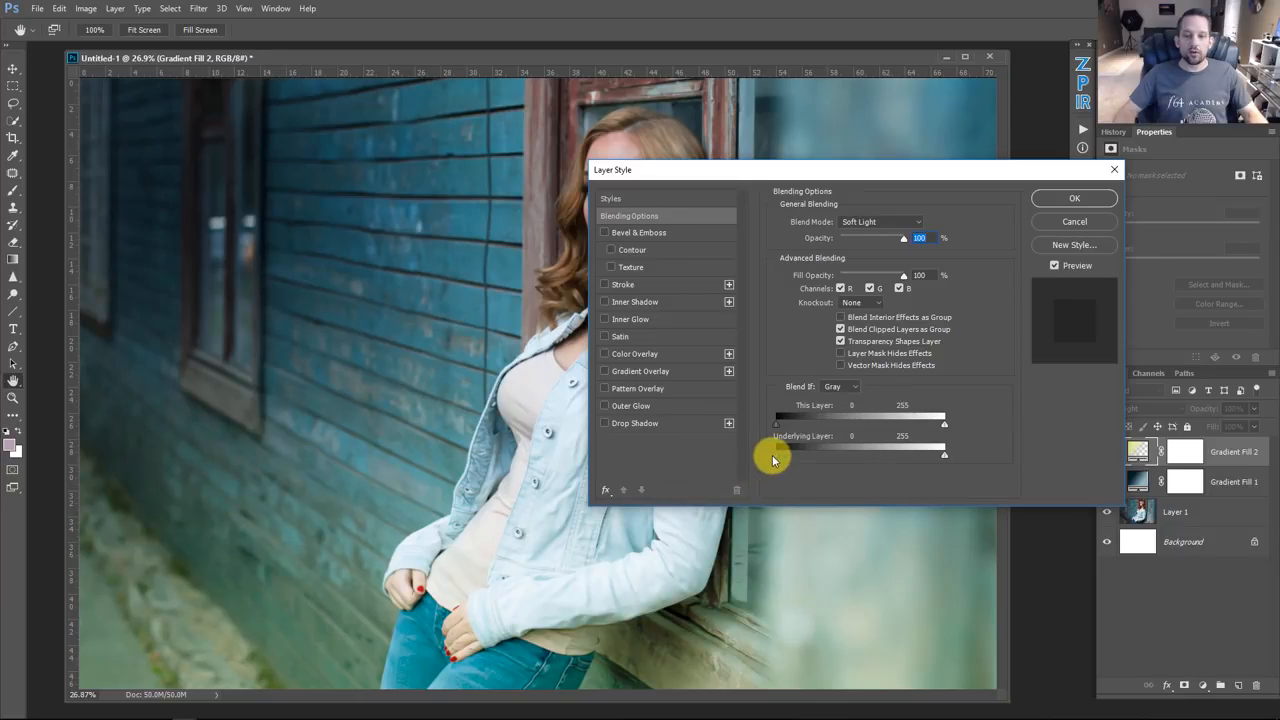
left_click_drag(776, 455, 810, 460)
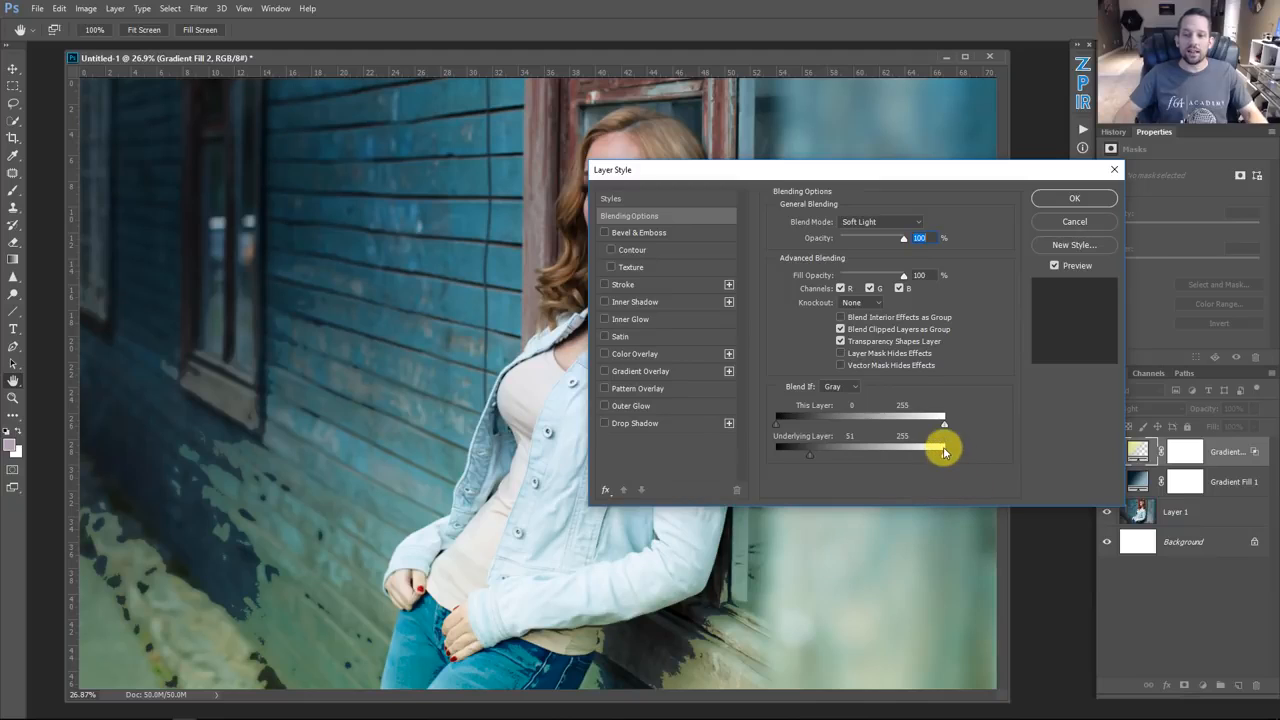
left_click_drag(945, 455, 902, 457)
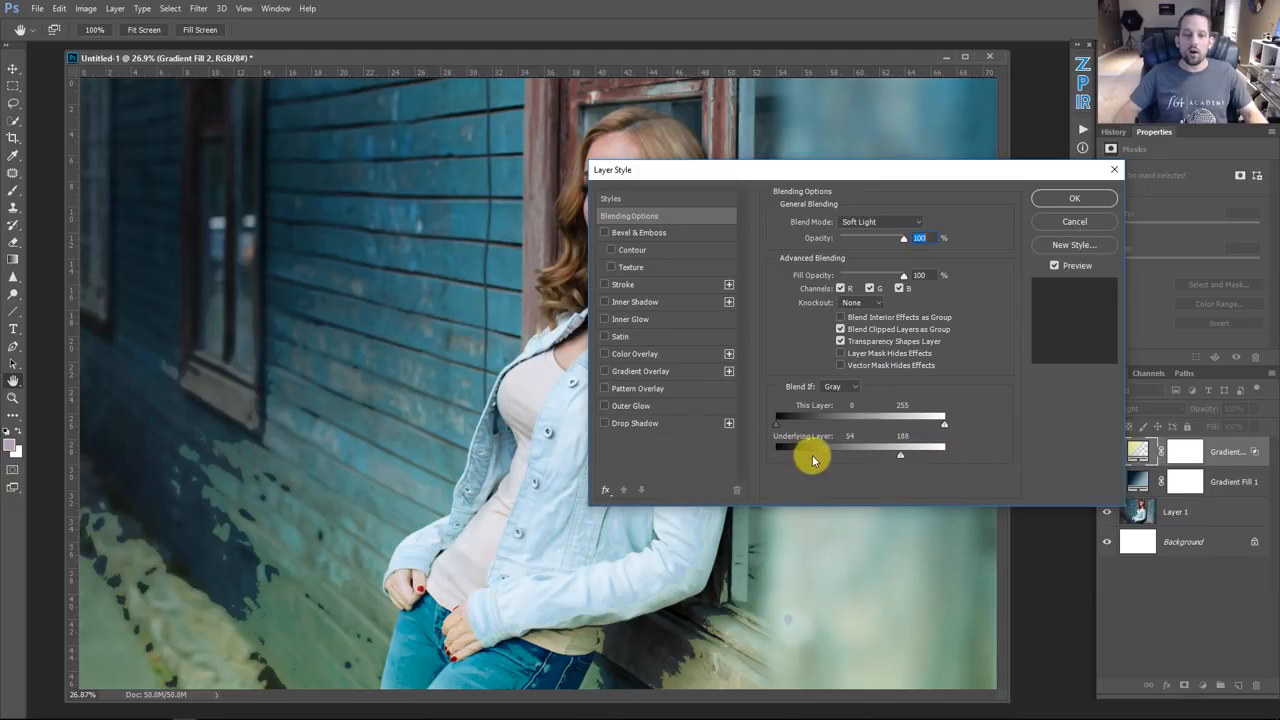
left_click_drag(812, 455, 925, 460)
key("alt")
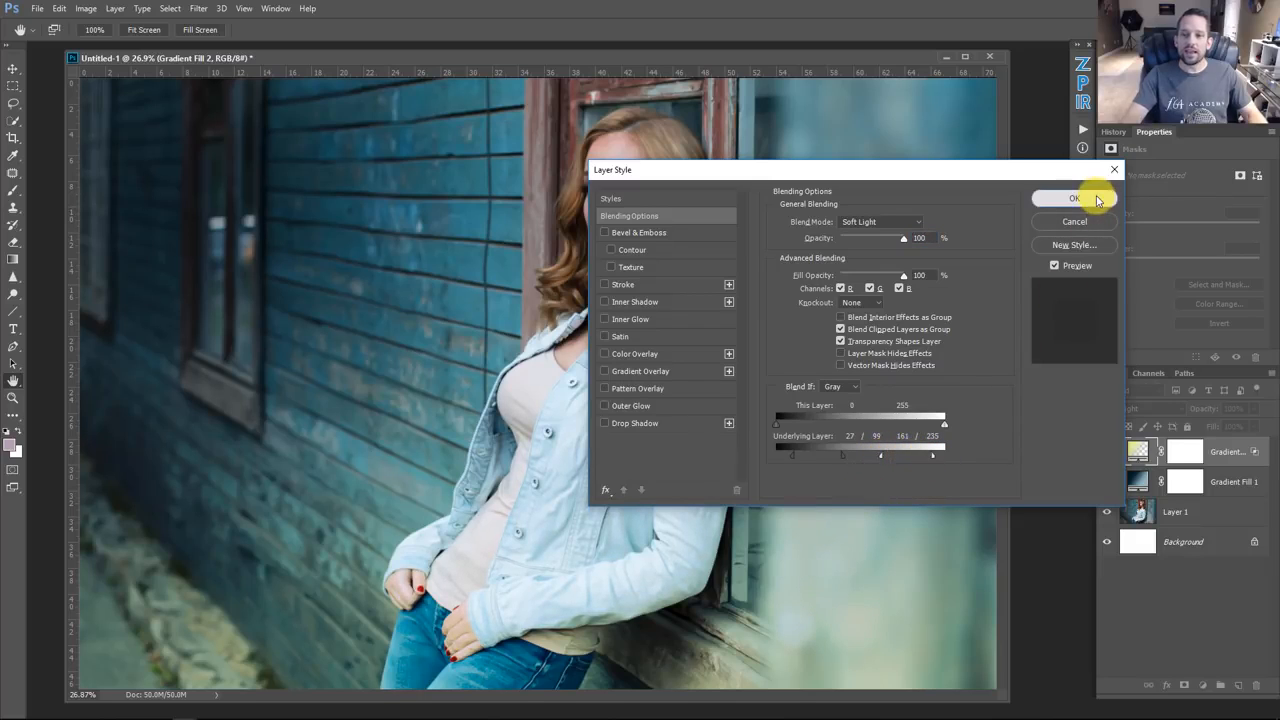
left_click(1092, 198)
Step: Toggle both gradient fill layers' visibility to compare the combined effect
left_click(1107, 452)
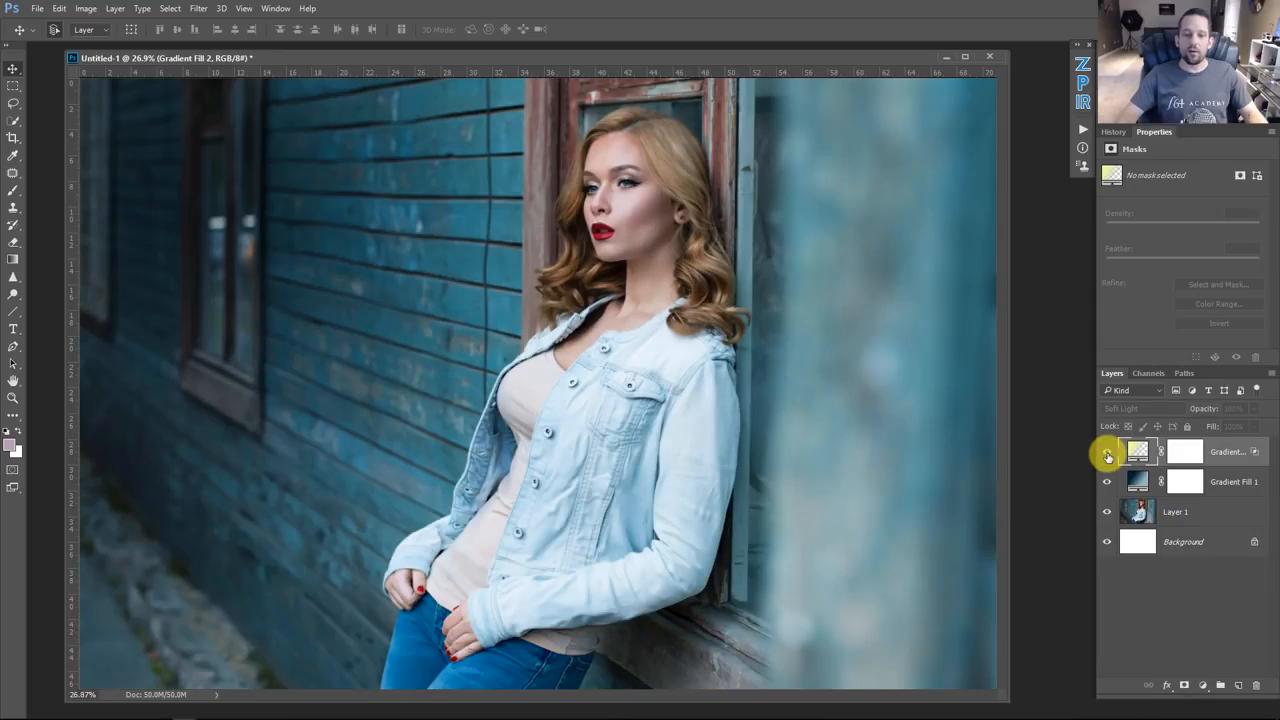
left_click(1107, 453)
left_click(1108, 454)
left_click(1108, 454)
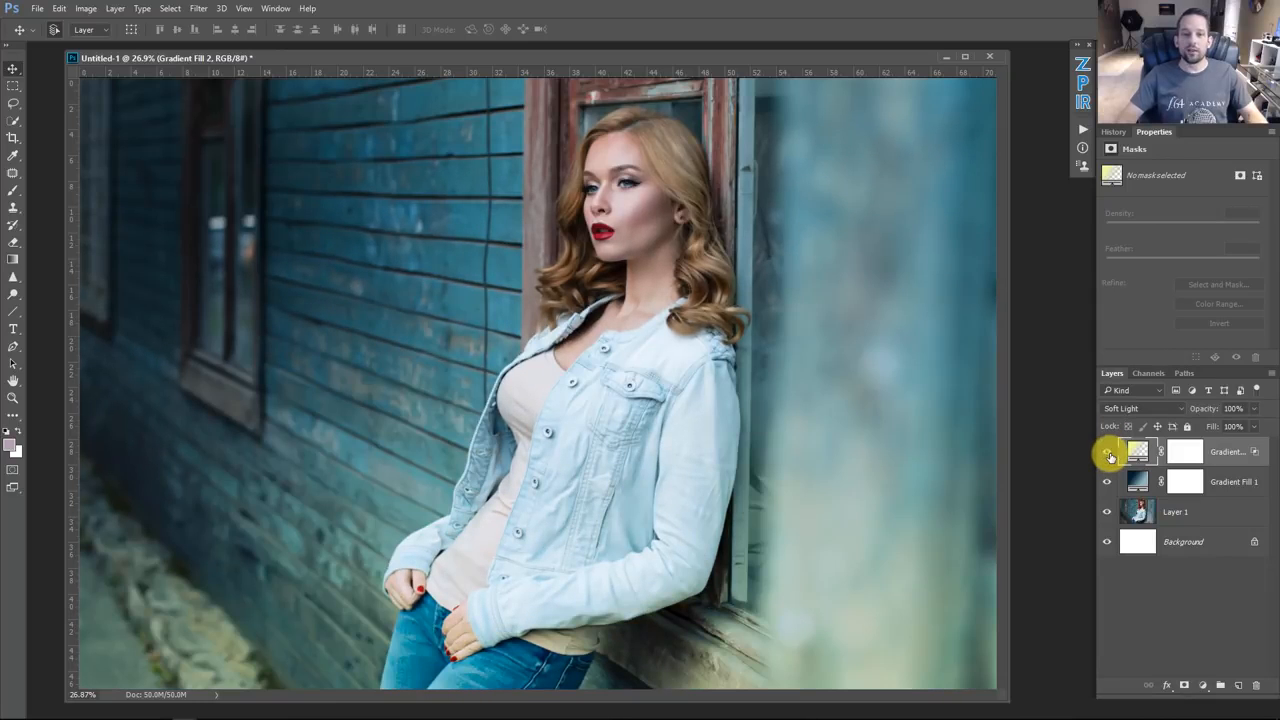
mouse_move(1109, 455)
left_mouse_down()
mouse_move(1110, 483)
mouse_move(1107, 456)
left_mouse_up()
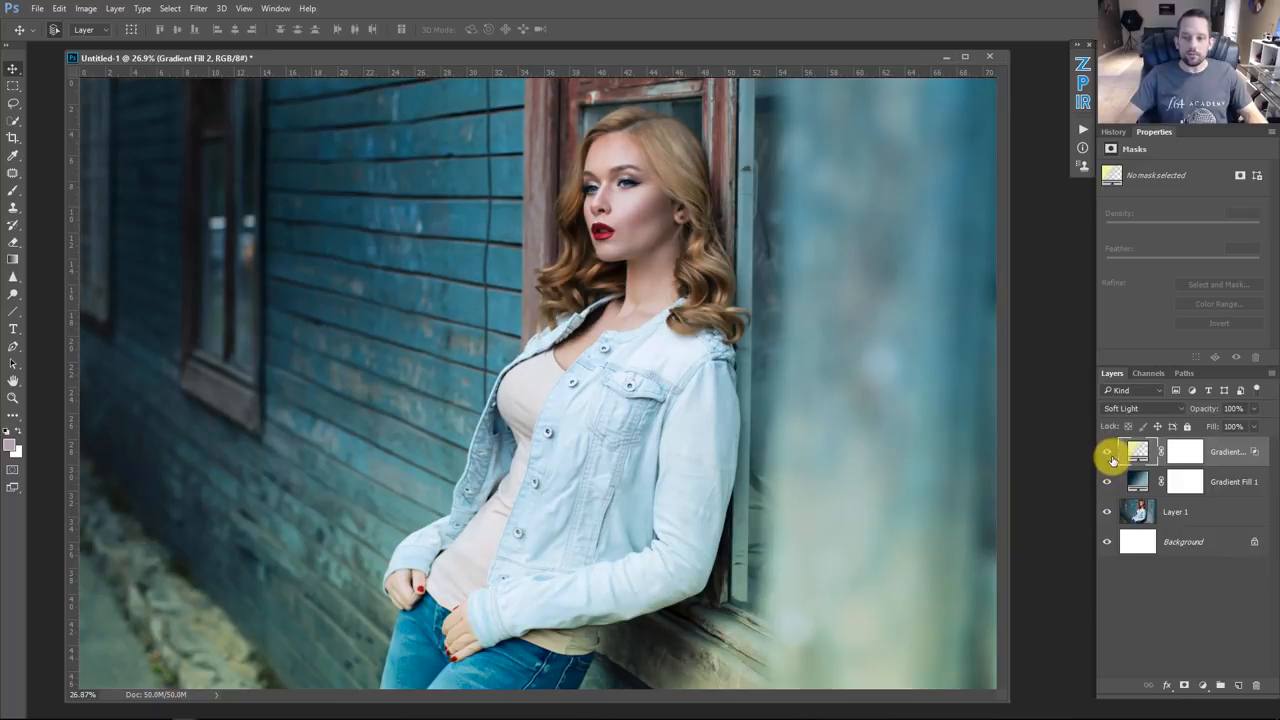
left_click(1107, 481)
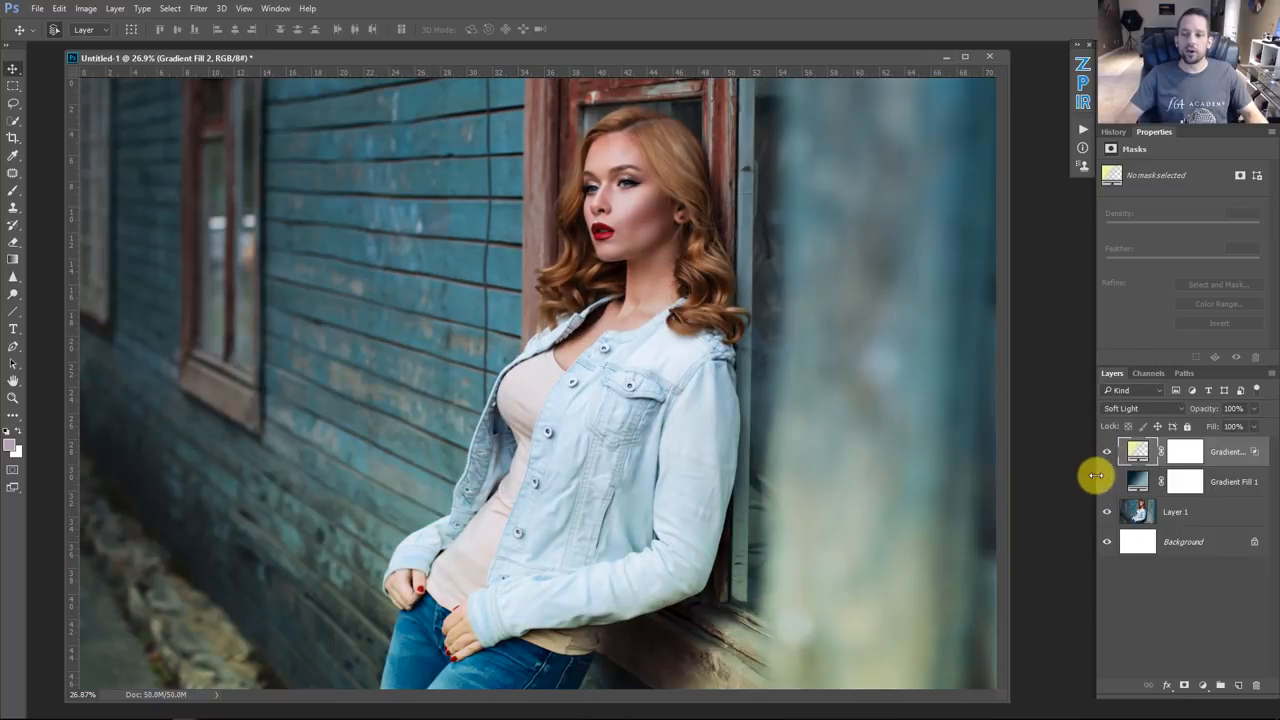
left_click(1106, 482)
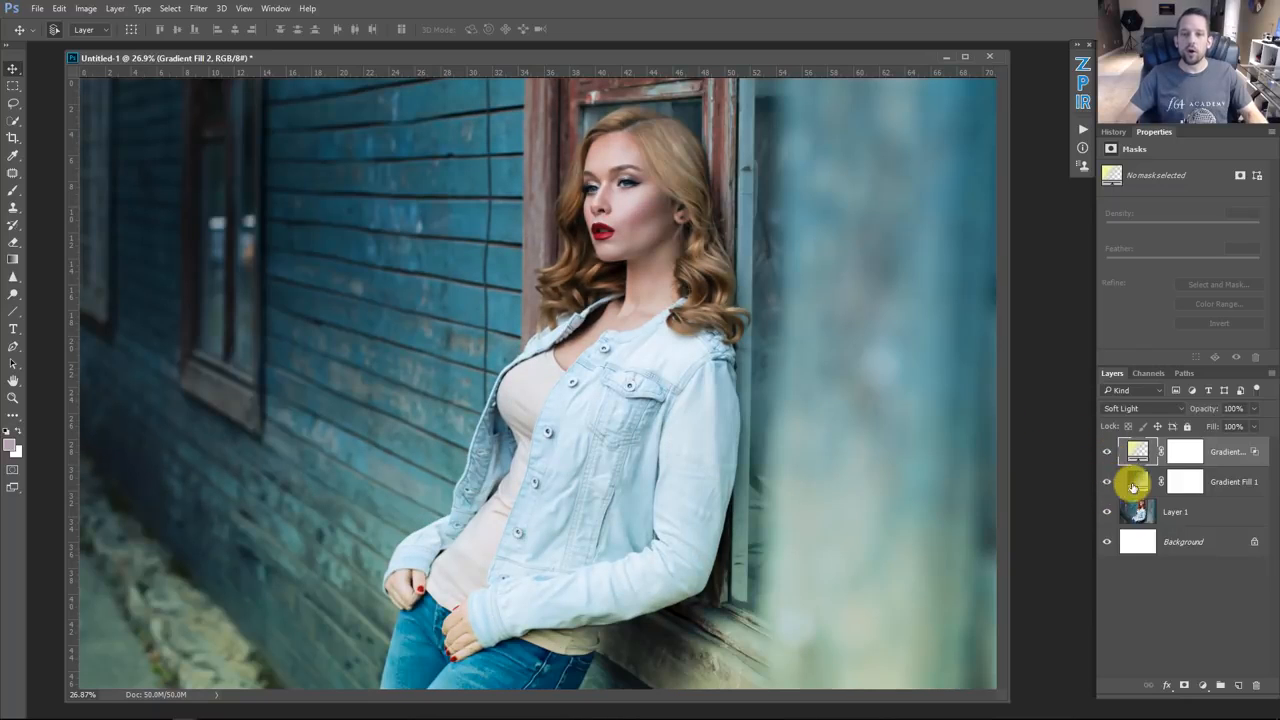
Step: Paint black with a large brush on the first gradient fill's mask over the model's face and neck, then disable the mask to compare
left_click(1191, 487)
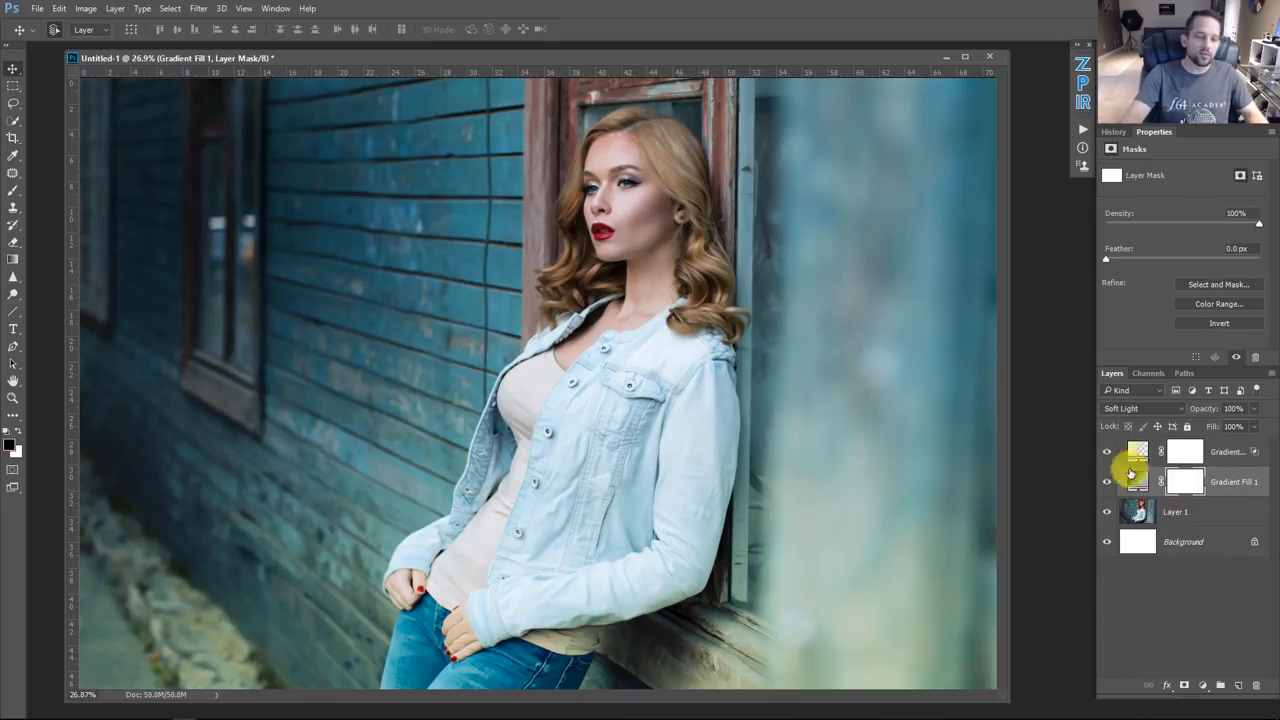
key("b")
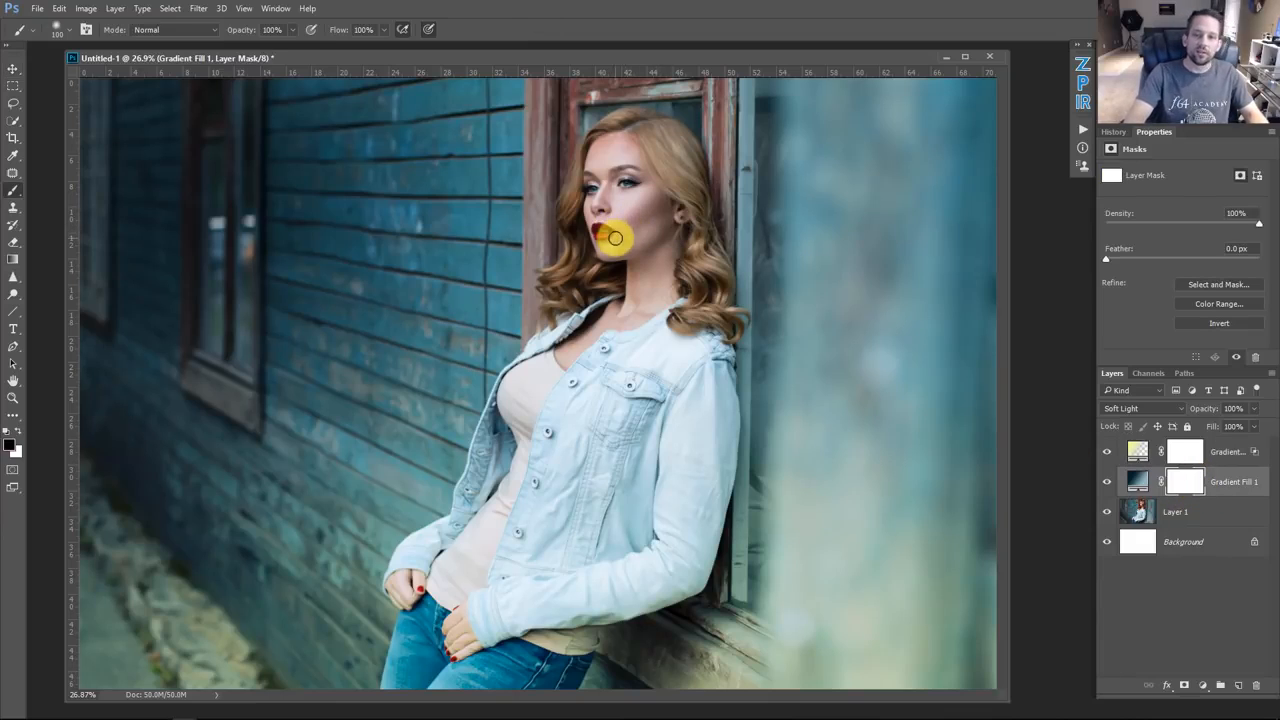
key("bracketright")
key("bracketright")
key("bracketright")
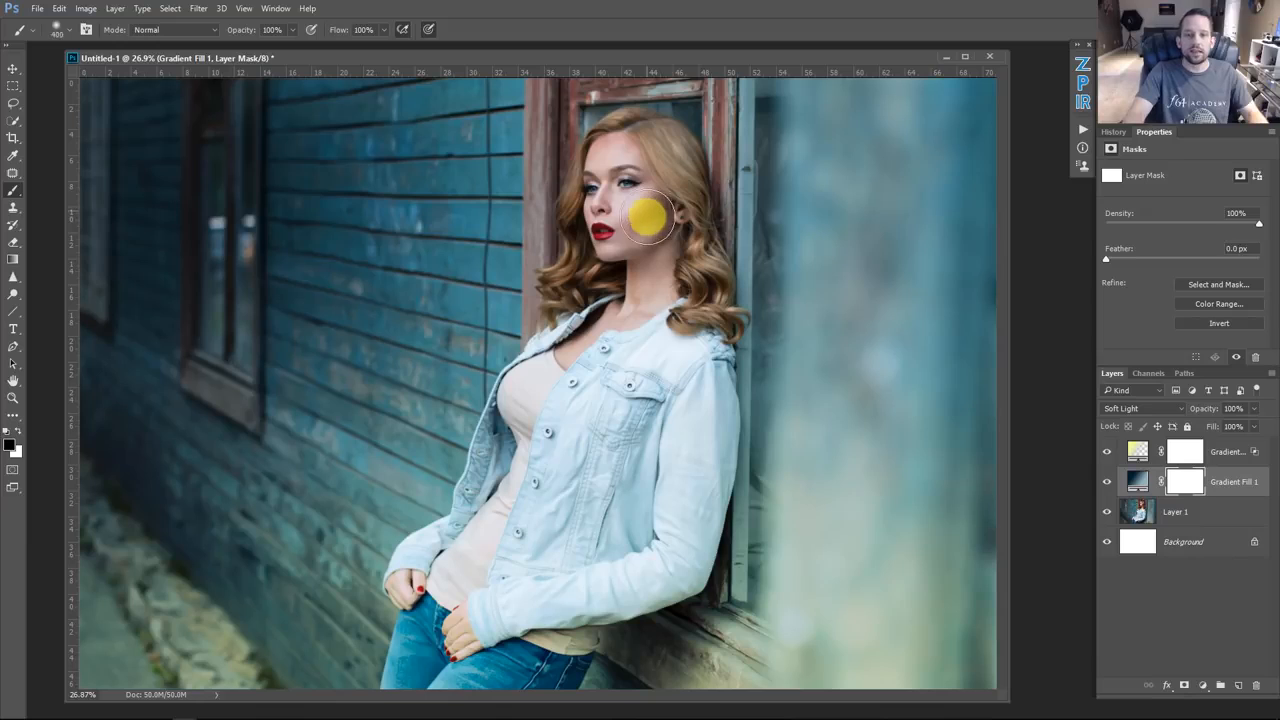
mouse_move(649, 216)
left_mouse_down()
mouse_move(625, 246)
mouse_move(652, 288)
mouse_move(599, 328)
mouse_move(632, 290)
mouse_move(647, 195)
mouse_move(614, 155)
mouse_move(642, 148)
mouse_move(696, 204)
mouse_move(704, 251)
mouse_move(676, 275)
left_mouse_up()
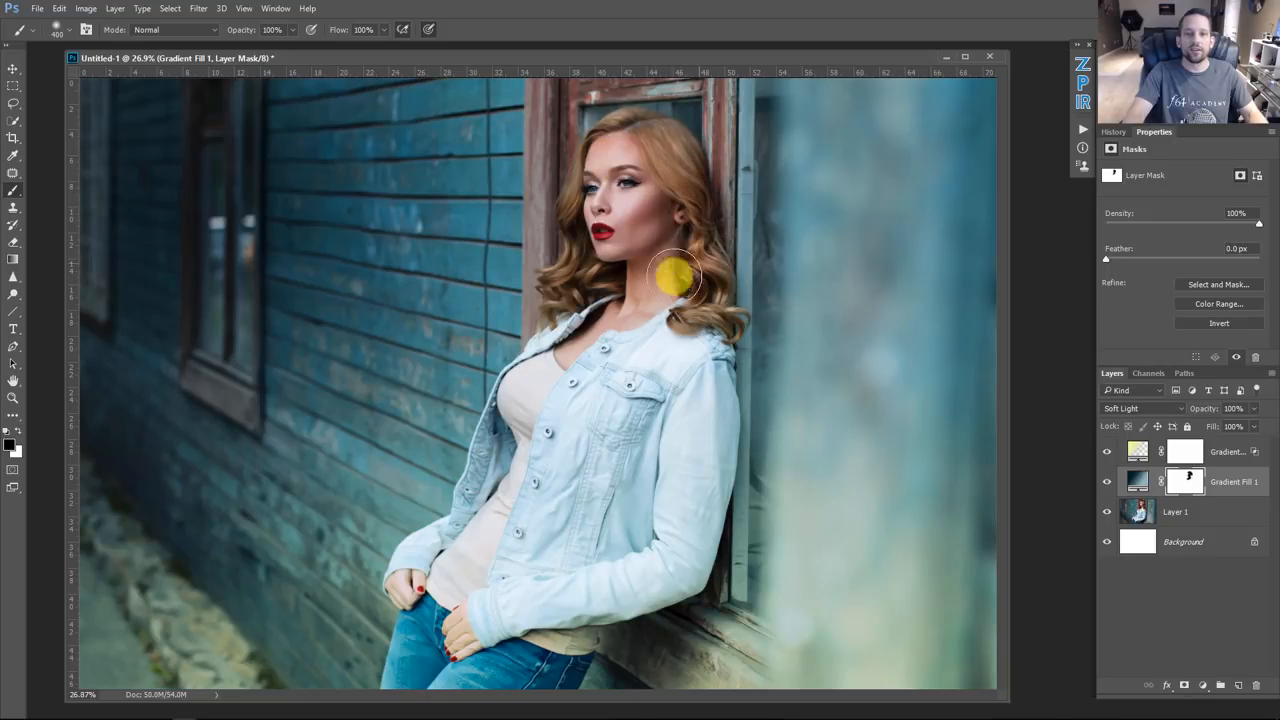
left_click_drag(589, 199, 598, 212)
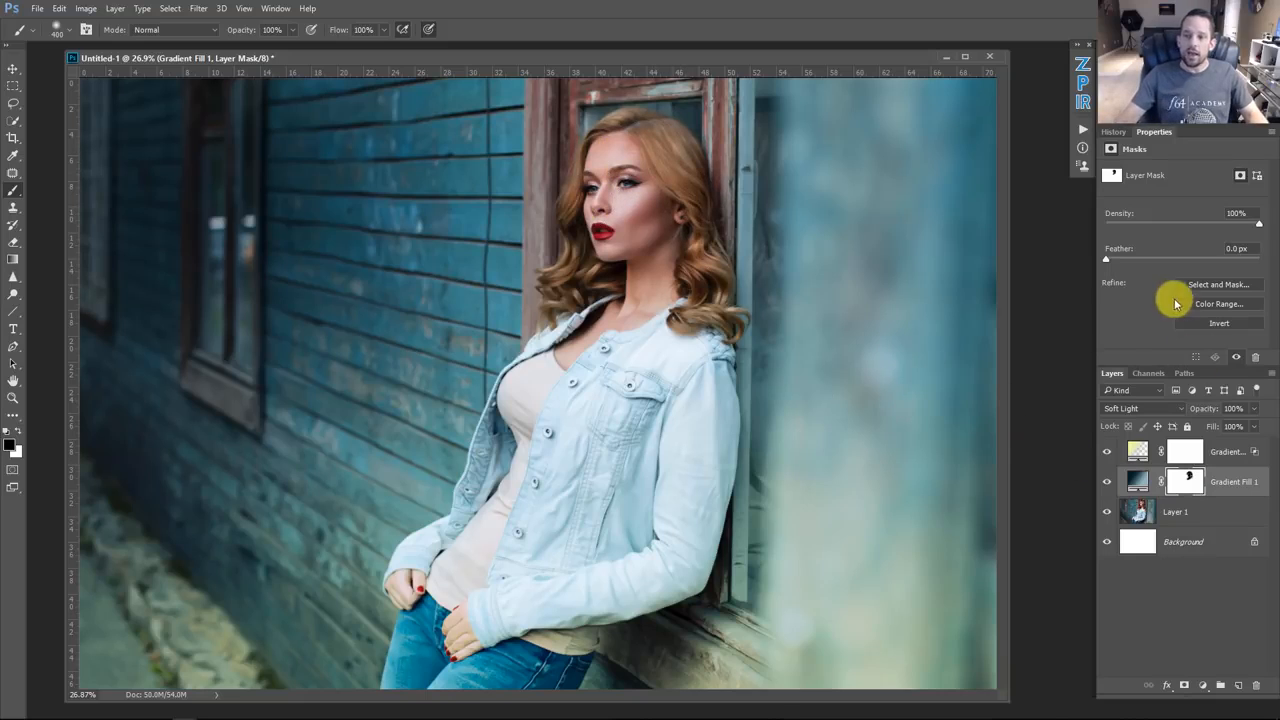
left_click(1196, 484, "shift")
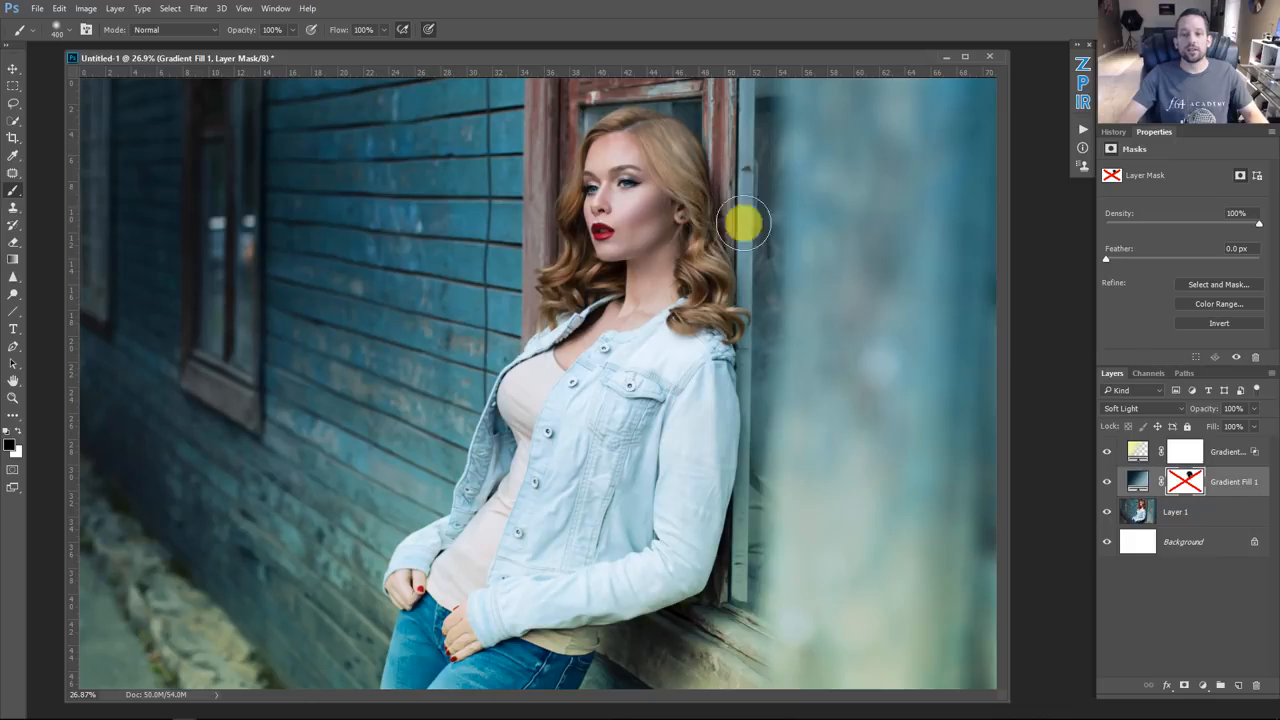